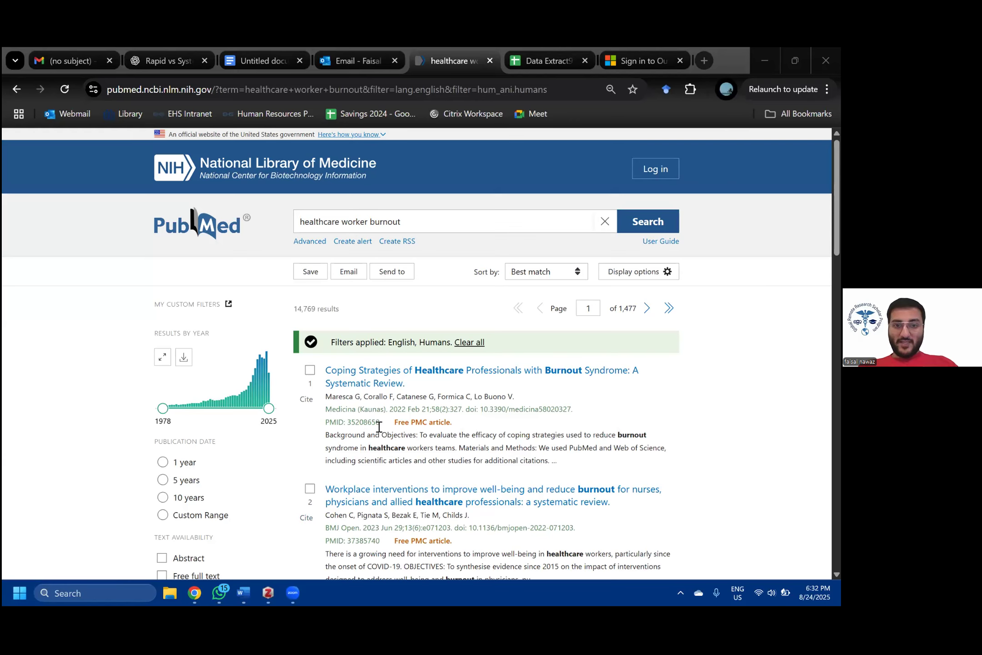
- Open the search result "Burnout syndrome among healthcare professionals" and copy its DOI
{"action": "scroll", "coordinate": [584, 451], "scroll_direction": "down", "scroll_amount": 3}
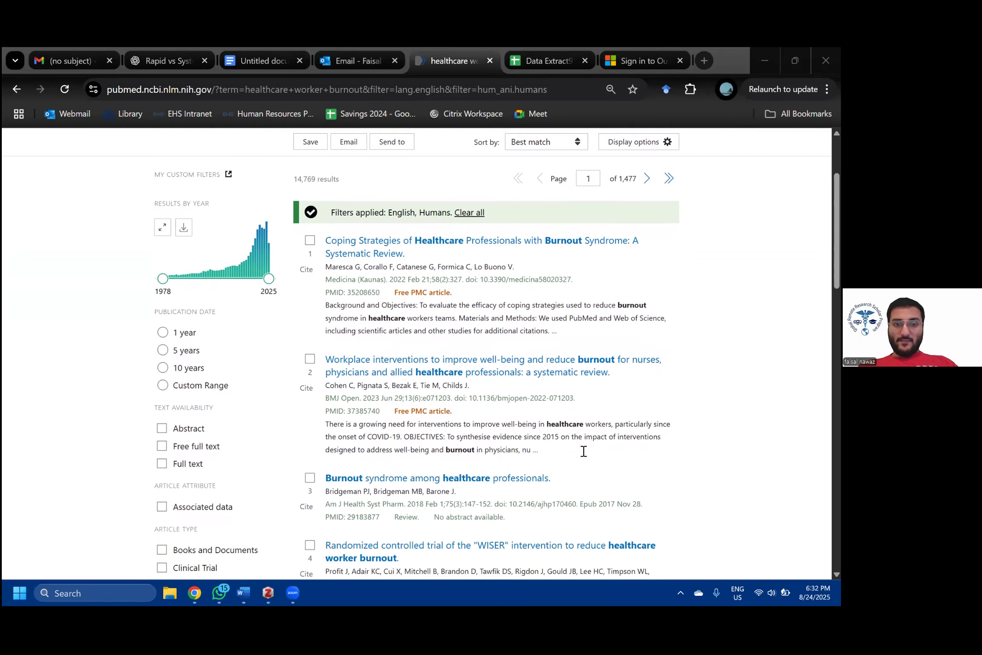
{"action": "scroll", "coordinate": [583, 451], "scroll_direction": "down", "scroll_amount": 1}
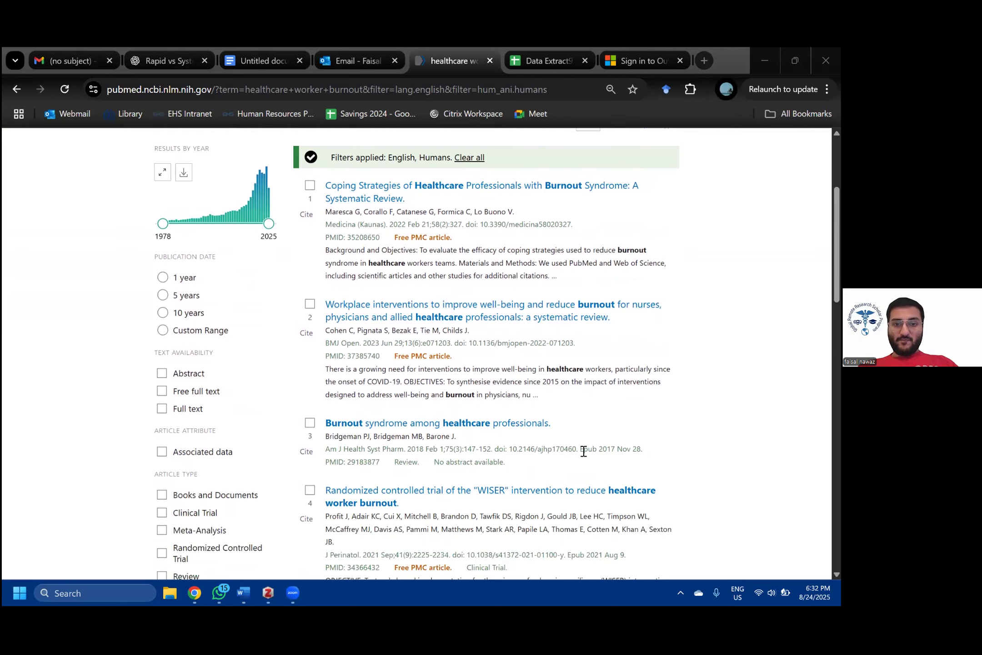
{"action": "left_click", "coordinate": [430, 430]}
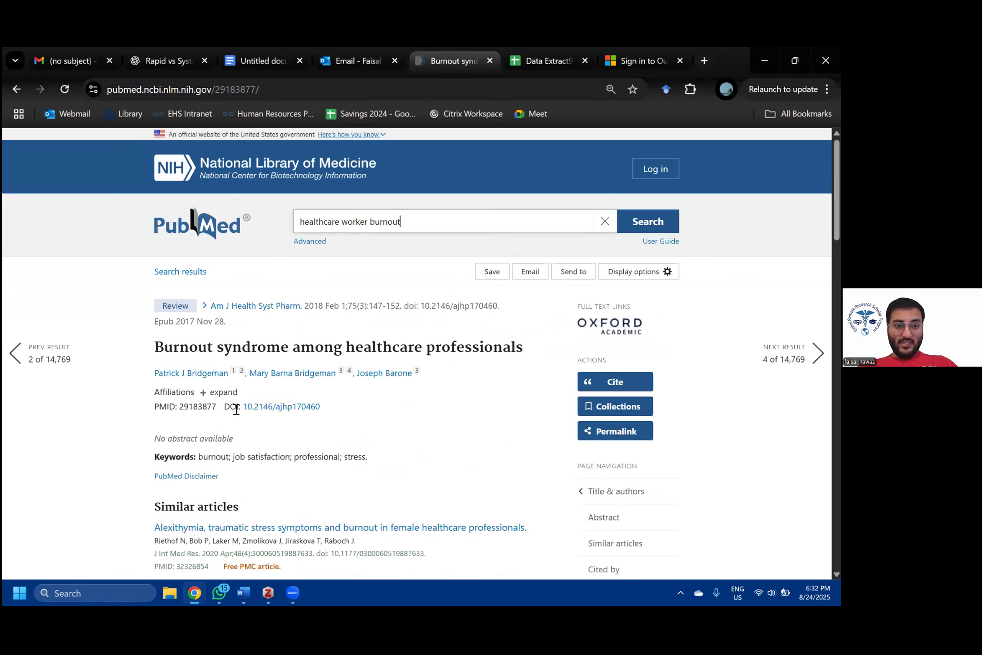
{"action": "left_click_drag", "start_coordinate": [333, 410], "coordinate": [244, 413]}
{"action": "key", "text": "ctrl+c"}
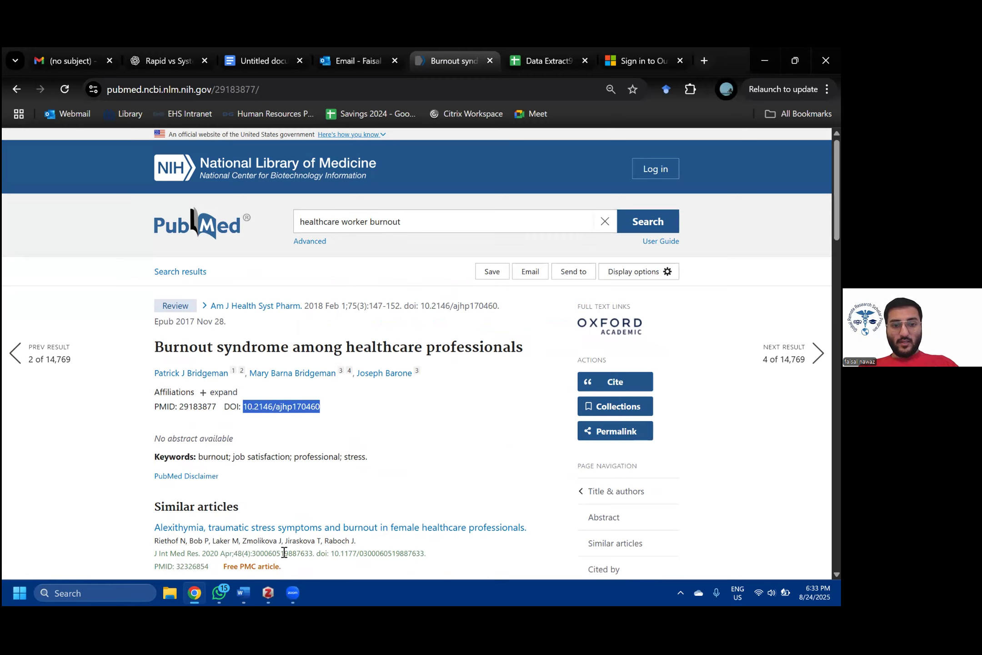
- Switch to Zotero and add the article to the Burnout healthcare collection by its identifier, DOI 10.2146/ajhp170460
{"action": "left_click", "coordinate": [269, 592]}
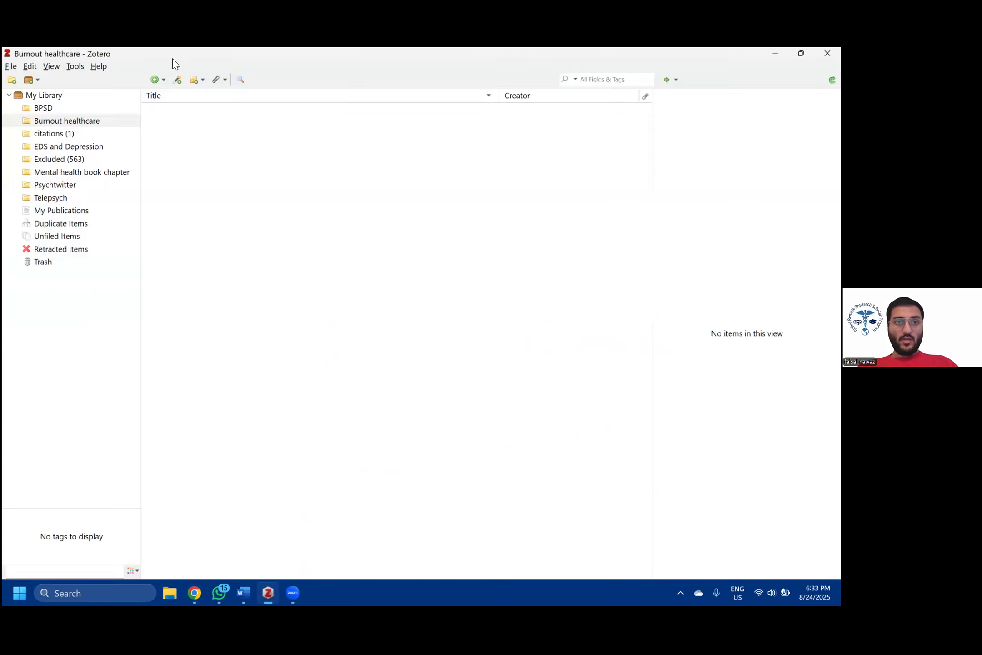
{"action": "left_click", "coordinate": [178, 81]}
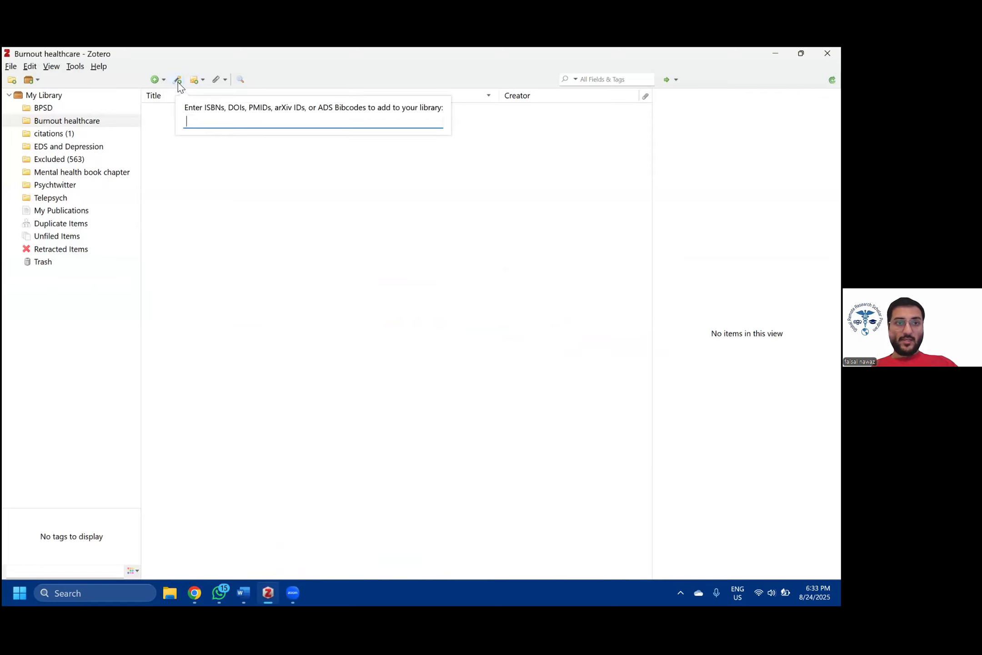
{"action": "key", "text": "ctrl+v"}
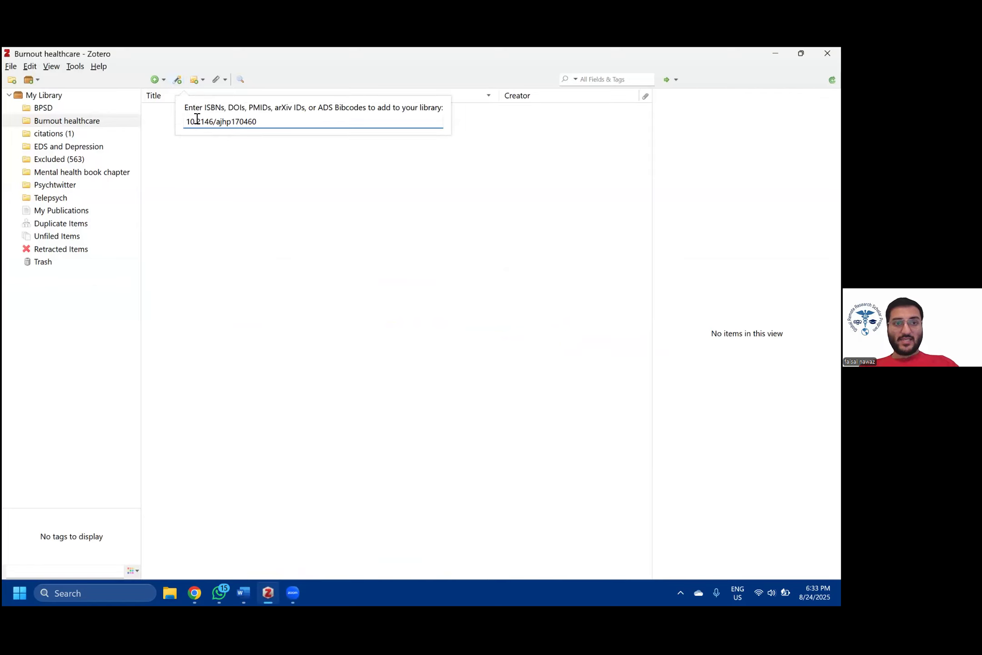
{"action": "key", "text": "Return"}
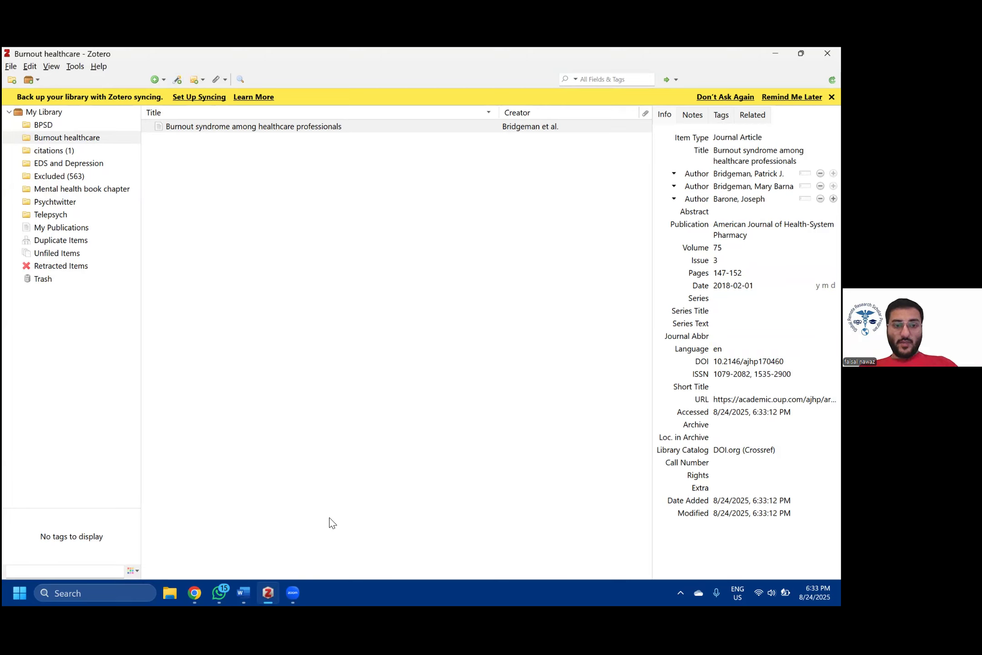
- Return to the PubMed results in the browser and open the randomized controlled trial of the "WISER" intervention
{"action": "mouse_move", "coordinate": [195, 592]}
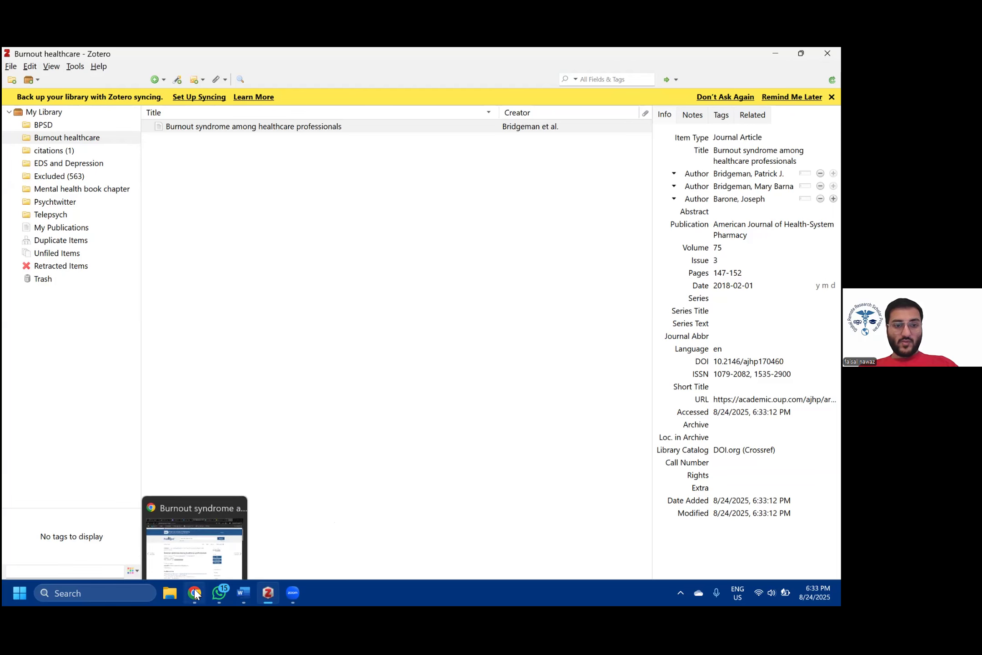
{"action": "left_click", "coordinate": [193, 543]}
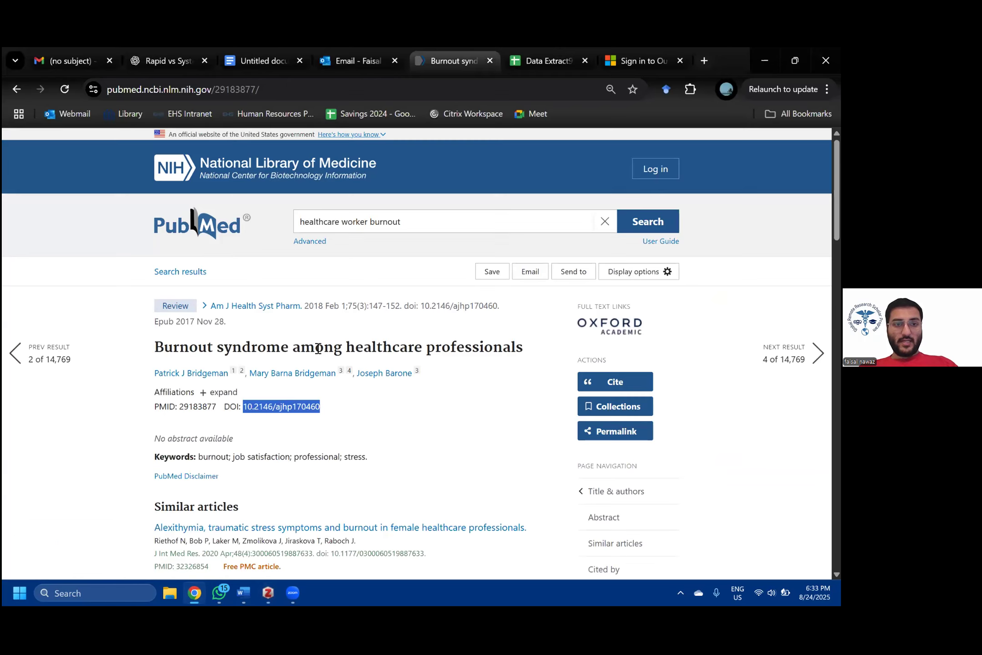
{"action": "left_click", "coordinate": [16, 90]}
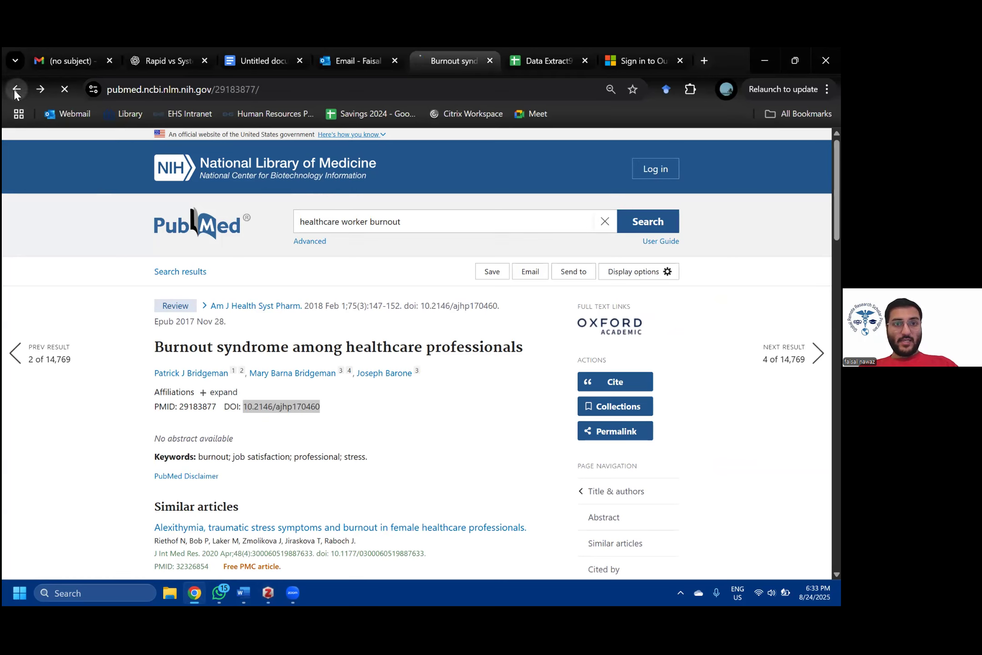
{"action": "scroll", "coordinate": [391, 355], "scroll_direction": "down", "scroll_amount": 3}
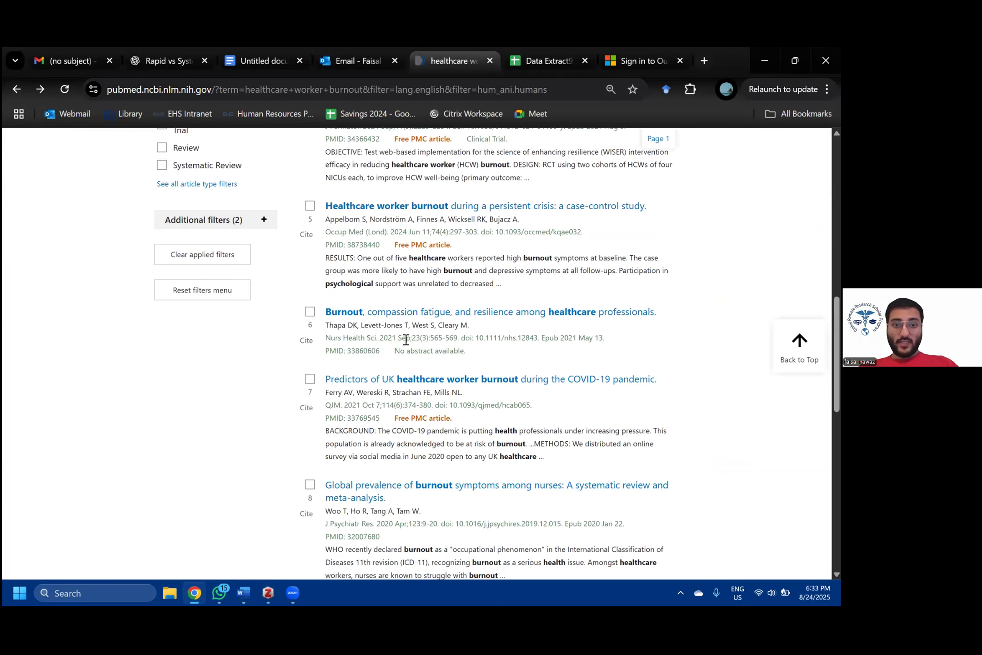
{"action": "scroll", "coordinate": [387, 282], "scroll_direction": "up", "scroll_amount": 2}
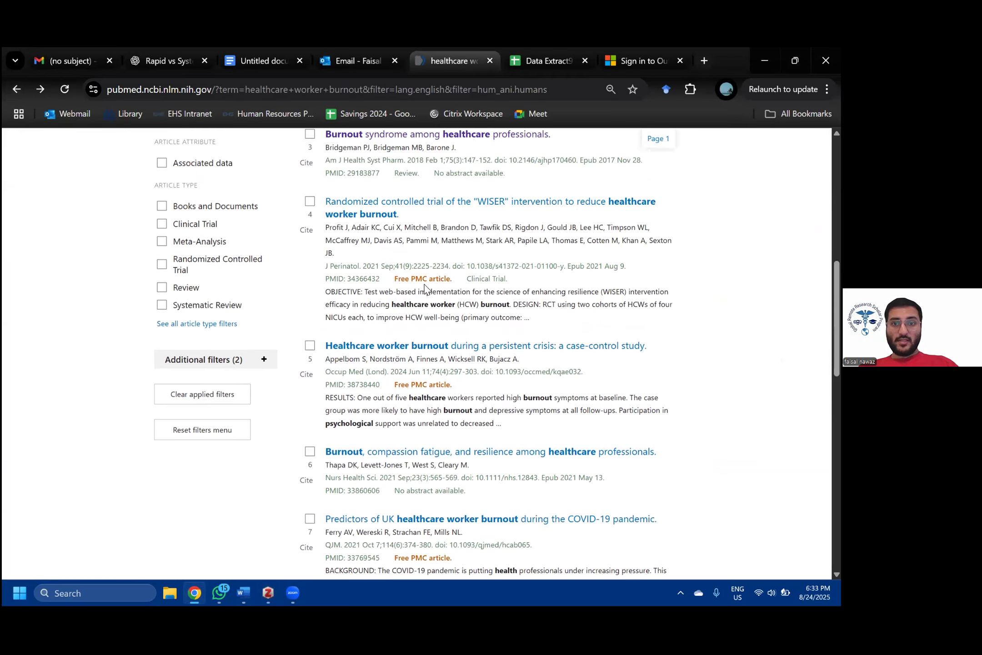
{"action": "scroll", "coordinate": [385, 255], "scroll_direction": "up", "scroll_amount": 2}
{"action": "left_click", "coordinate": [375, 289]}
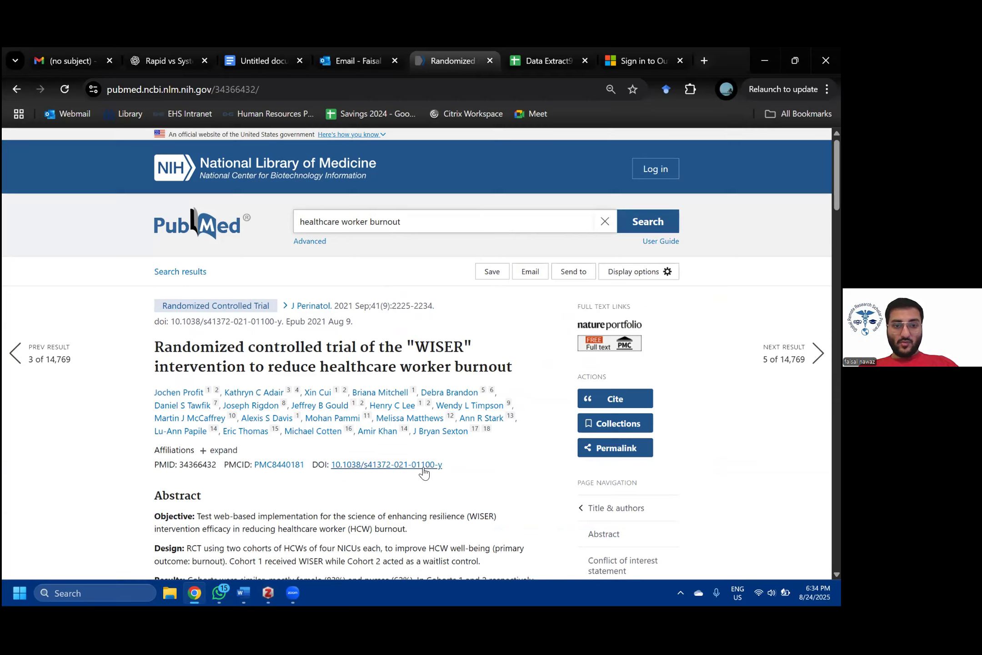
- Send the WISER trial's citation to a citation manager file and download it
{"action": "left_click", "coordinate": [577, 277]}
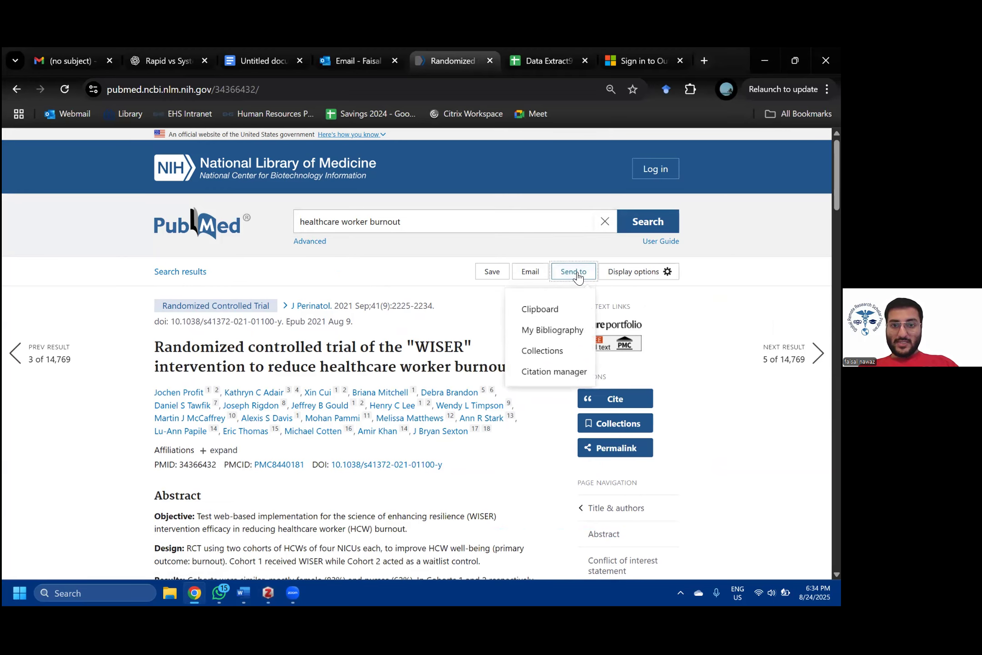
{"action": "left_click", "coordinate": [552, 372]}
{"action": "left_click", "coordinate": [350, 345]}
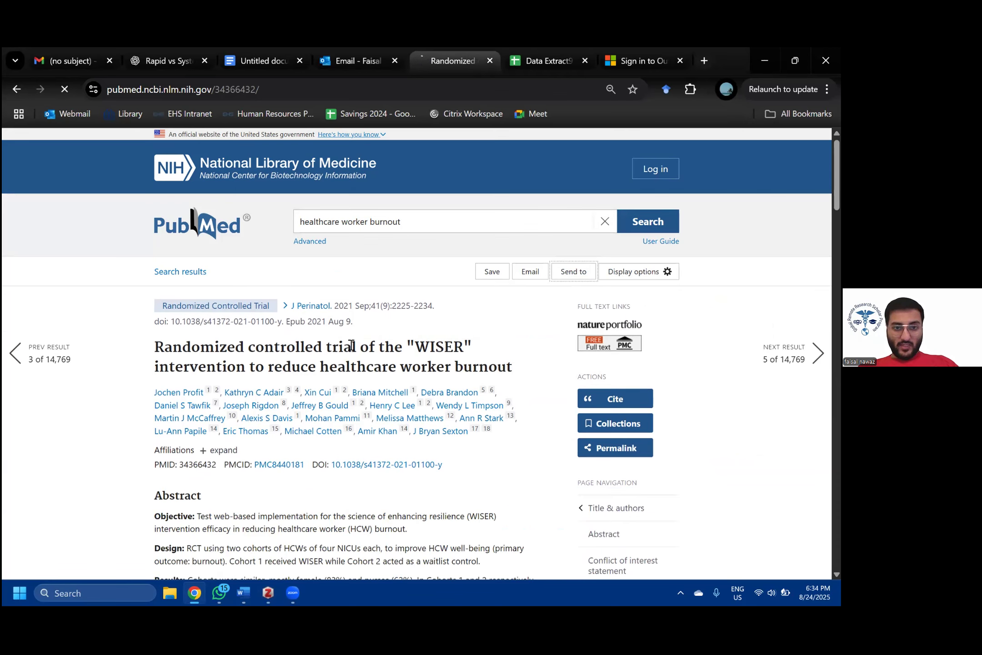
- Try to open the downloaded .nbib citation file, and dismiss the app selection without choosing one
{"action": "mouse_move", "coordinate": [578, 129]}
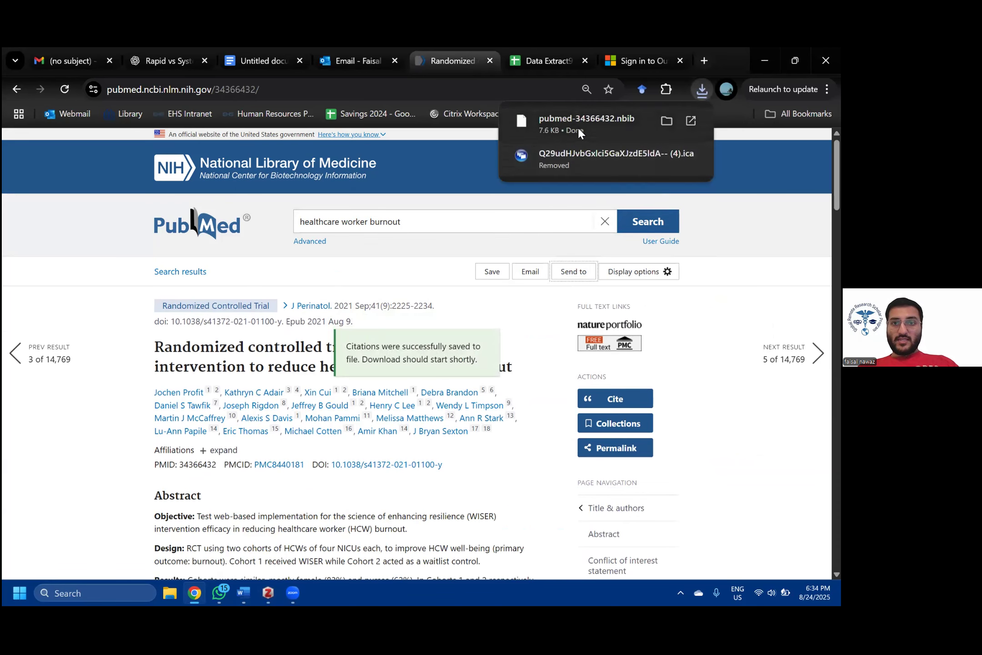
{"action": "left_click", "coordinate": [578, 129]}
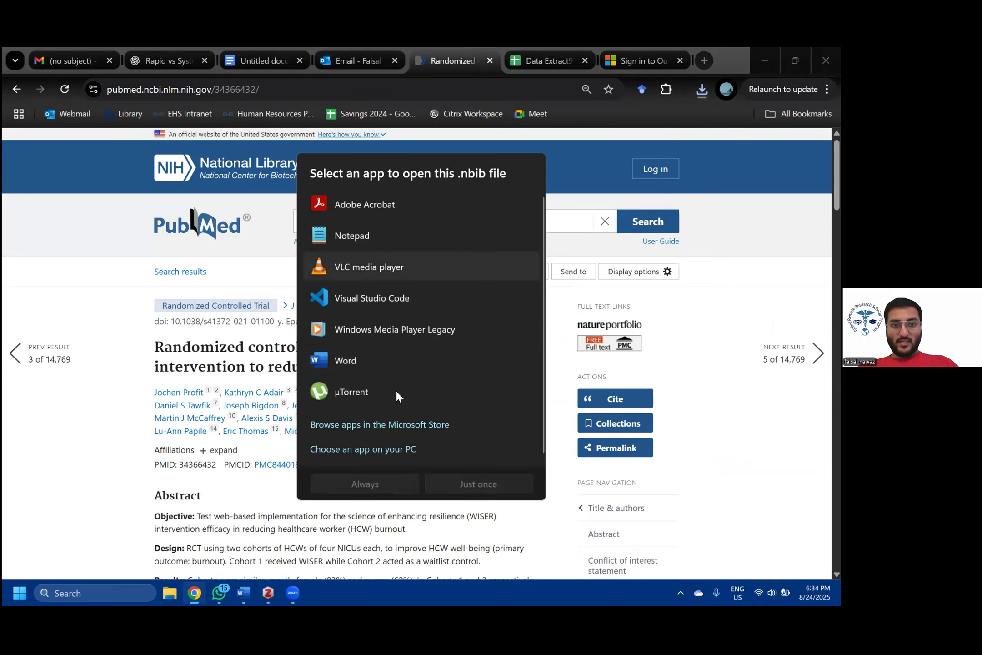
{"action": "scroll", "coordinate": [369, 341], "scroll_direction": "down", "scroll_amount": 1}
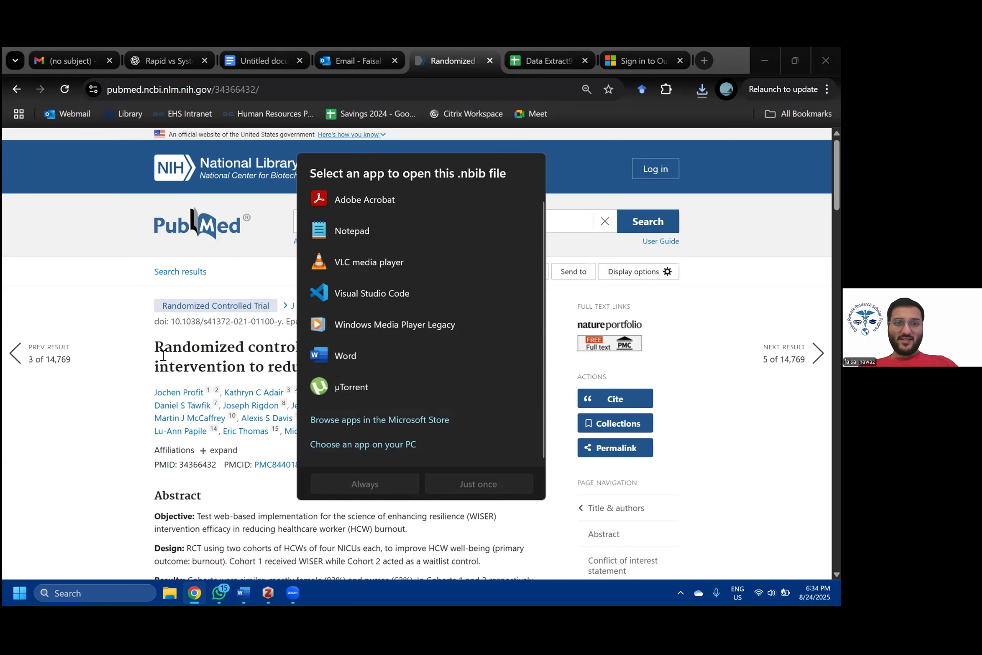
{"action": "left_click", "coordinate": [114, 368]}
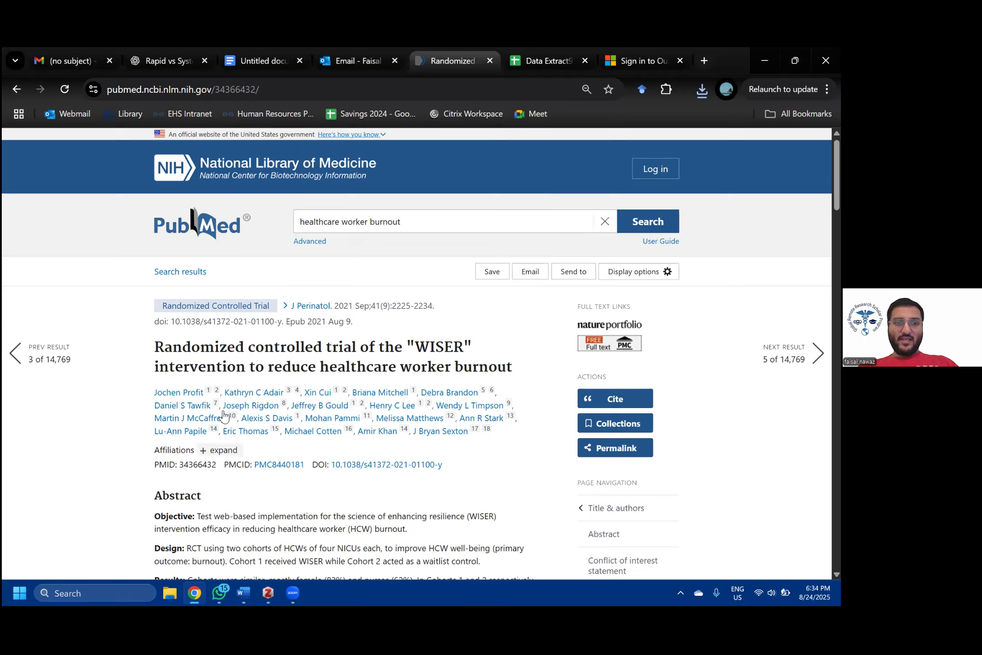
- Search the web for "google scholar burnout" and shorten the query to "google scholar"
{"action": "left_click", "coordinate": [184, 89]}
{"action": "type", "text": "g"}
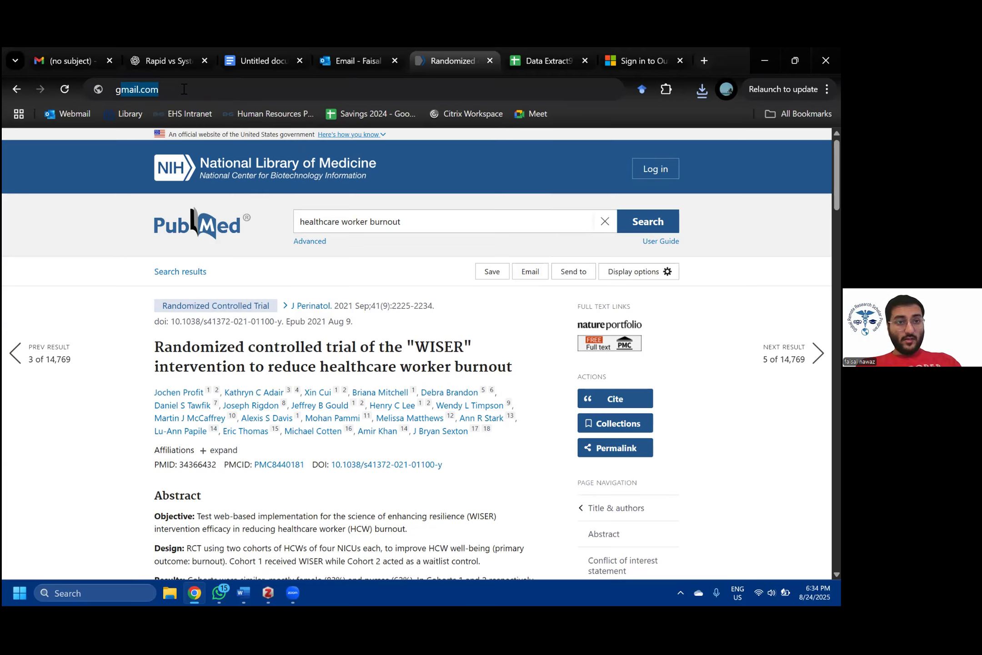
{"action": "key", "text": "BackSpace"}
{"action": "key", "text": "BackSpace"}
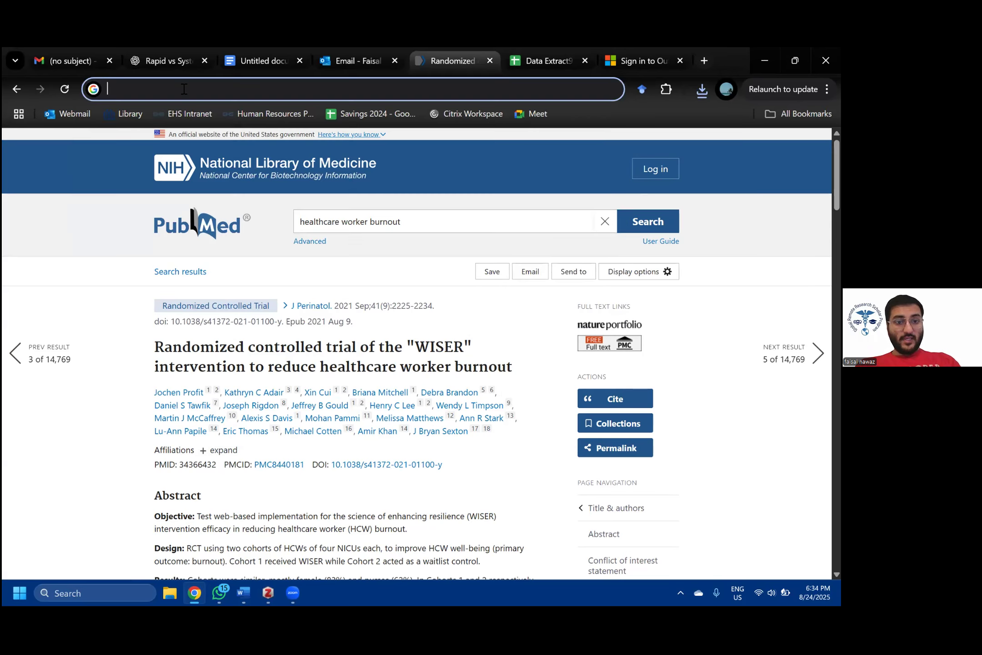
{"action": "type", "text": "google scholar"}
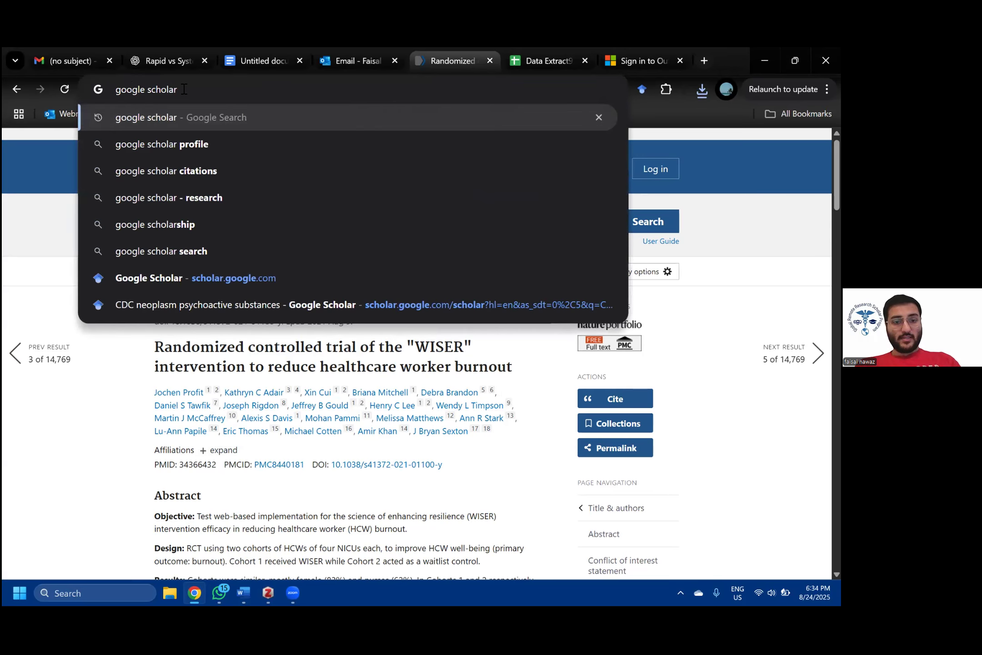
{"action": "type", "text": " burnout"}
{"action": "key", "text": "Return"}
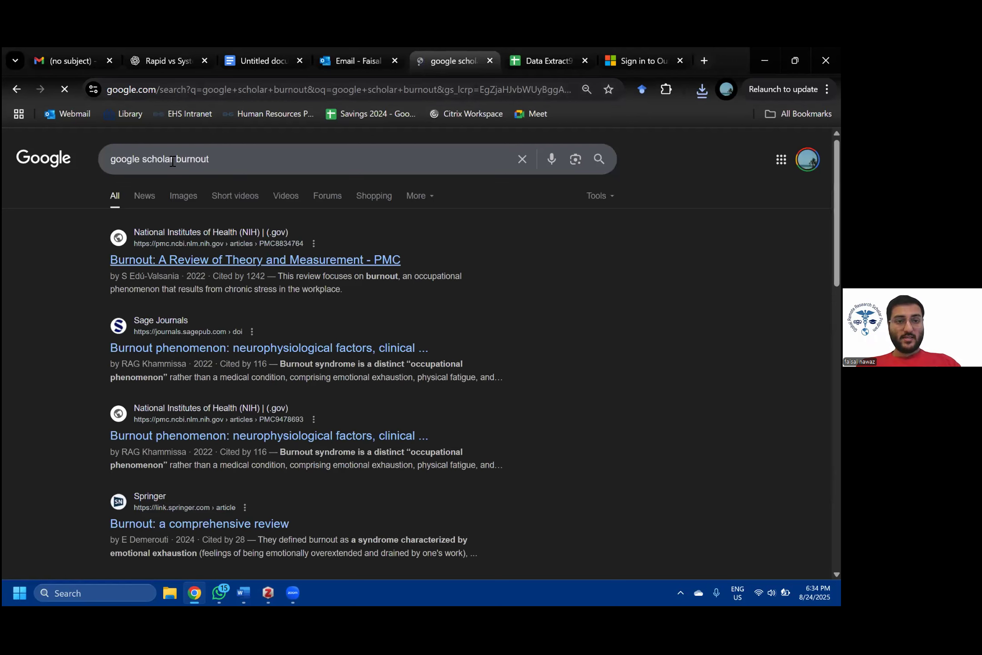
{"action": "double_click", "coordinate": [176, 160]}
{"action": "key", "text": "BackSpace"}
{"action": "key", "text": "Return"}
- Open Google Scholar from the web results and search it for "burnout"
{"action": "left_click", "coordinate": [153, 262]}
{"action": "type", "text": "burnout"}
{"action": "key", "text": "Return"}
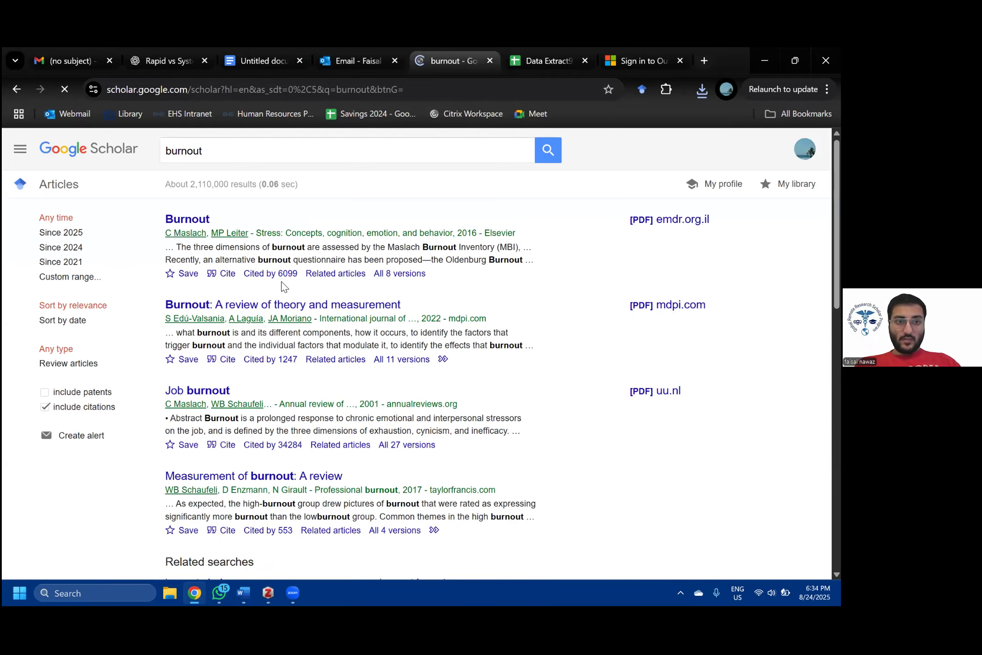
- Export the first Scholar result, "Burnout", in RefMan format, import it into Zotero's Burnout healthcare collection, and select the imported item
{"action": "left_click", "coordinate": [227, 275]}
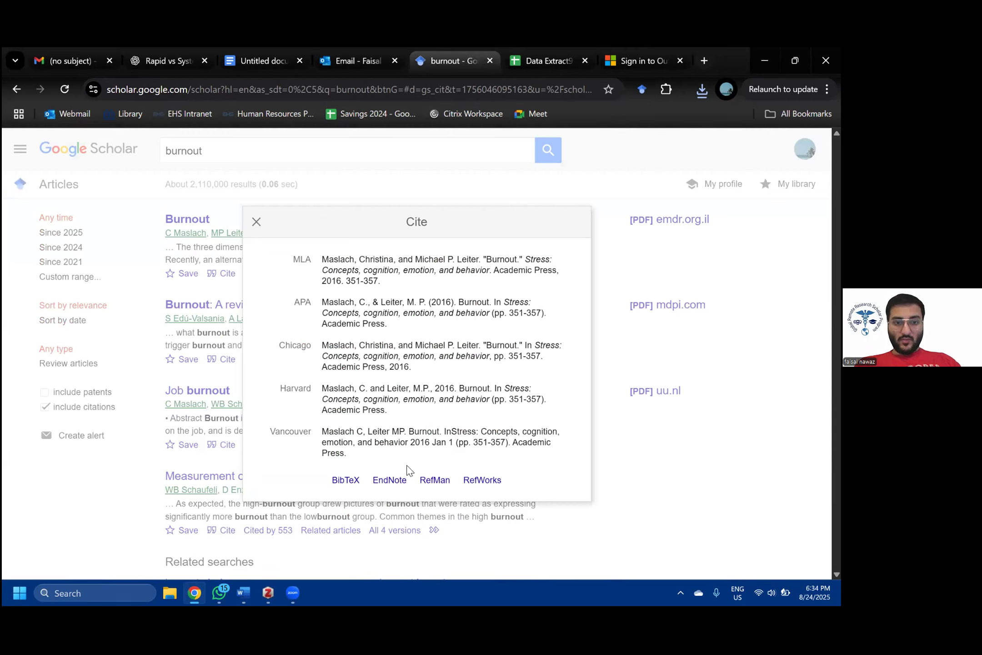
{"action": "left_click", "coordinate": [435, 480]}
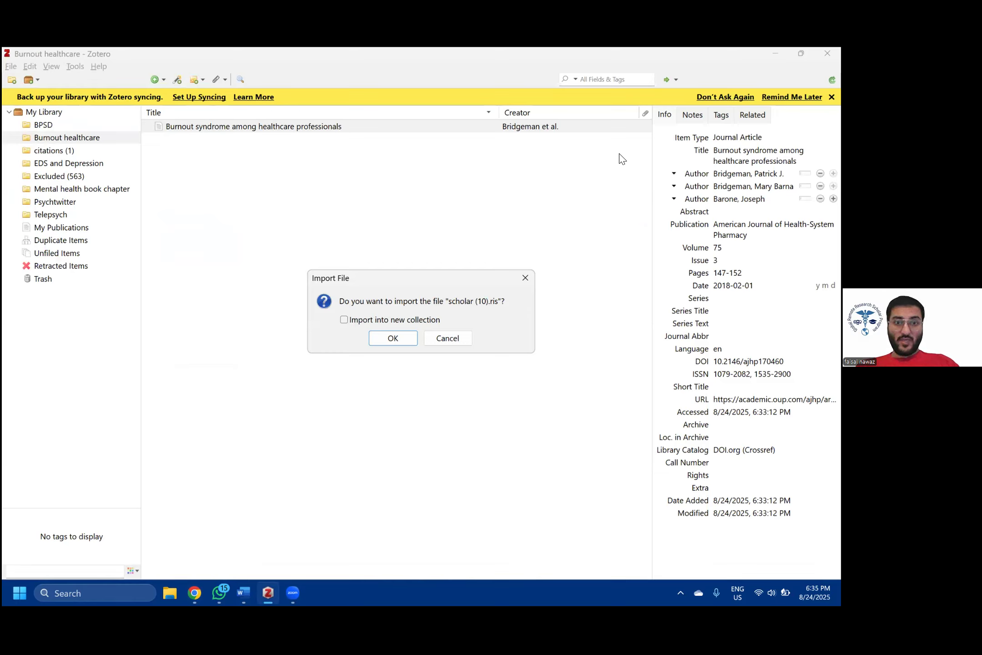
{"action": "left_click", "coordinate": [382, 344]}
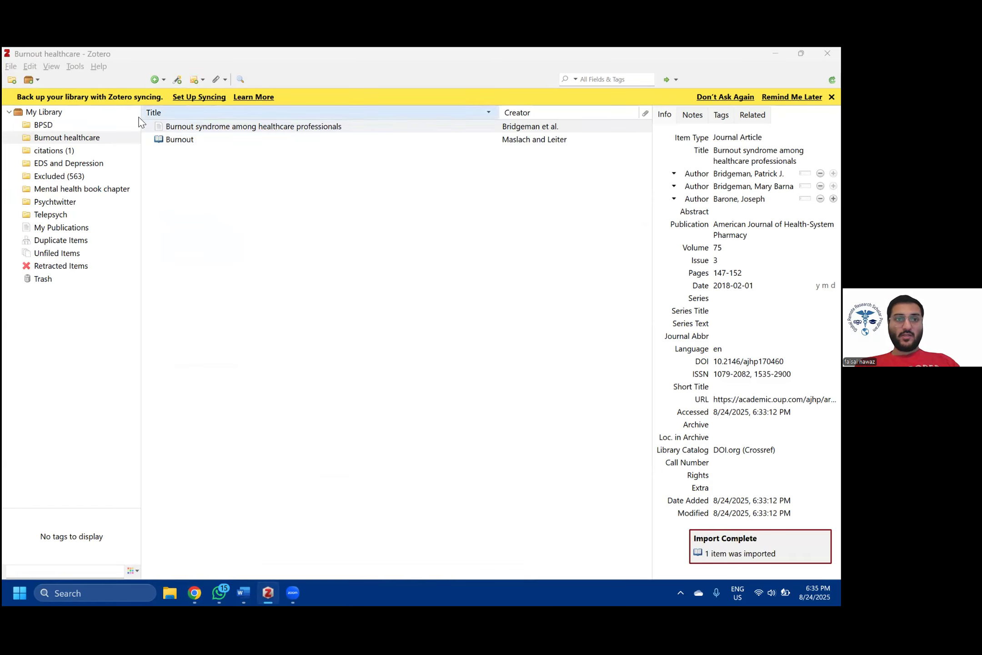
{"action": "left_click", "coordinate": [182, 143]}
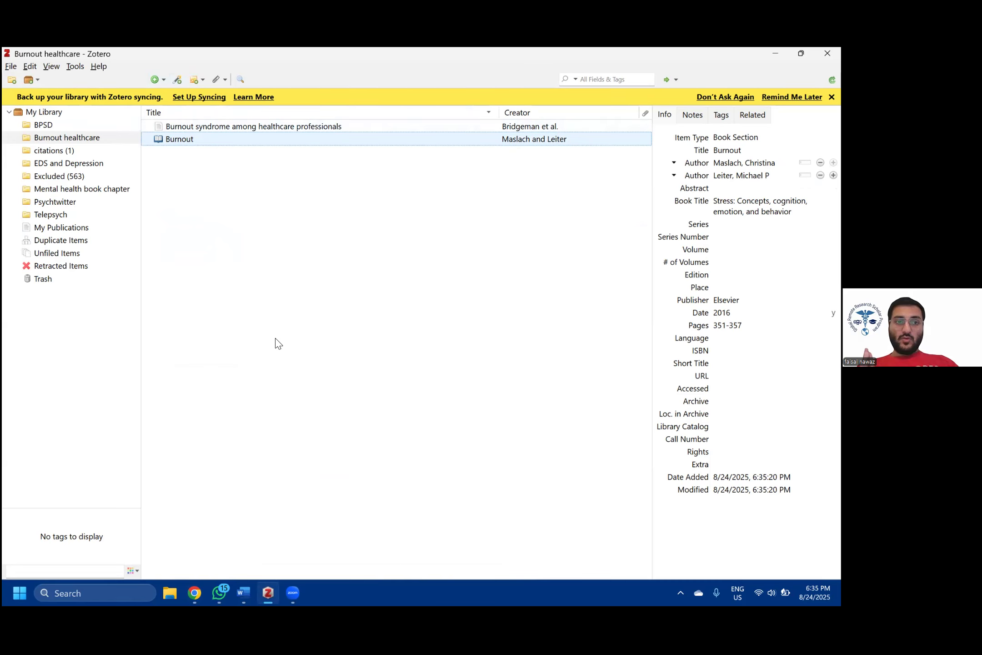
- Export "Measurement of burnout: A review" from Google Scholar in RefMan format and import it into Zotero's Burnout healthcare collection
{"action": "left_click", "coordinate": [194, 593]}
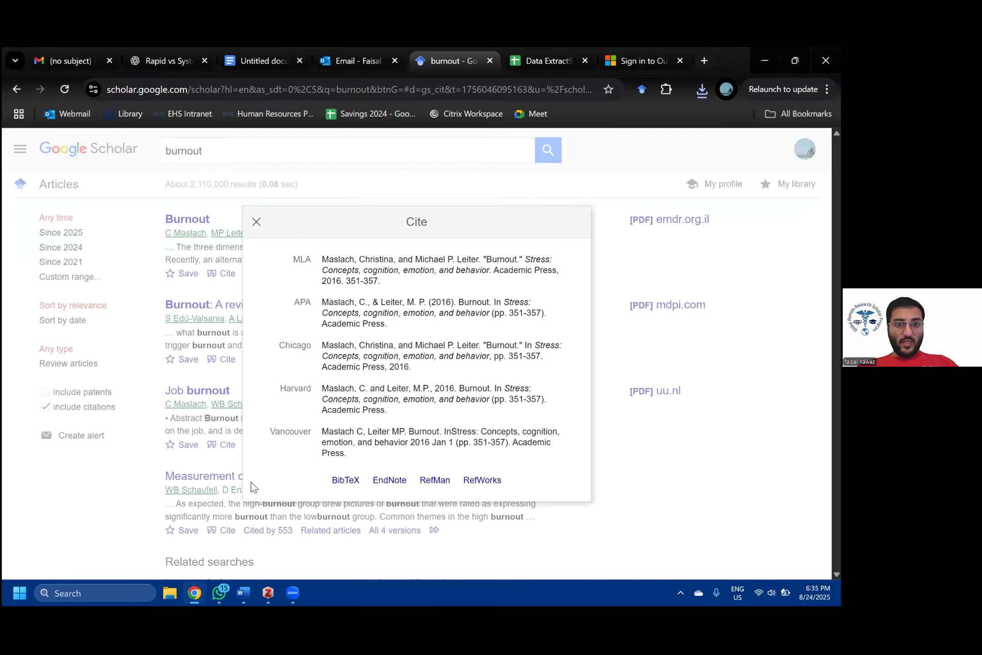
{"action": "left_click", "coordinate": [256, 222]}
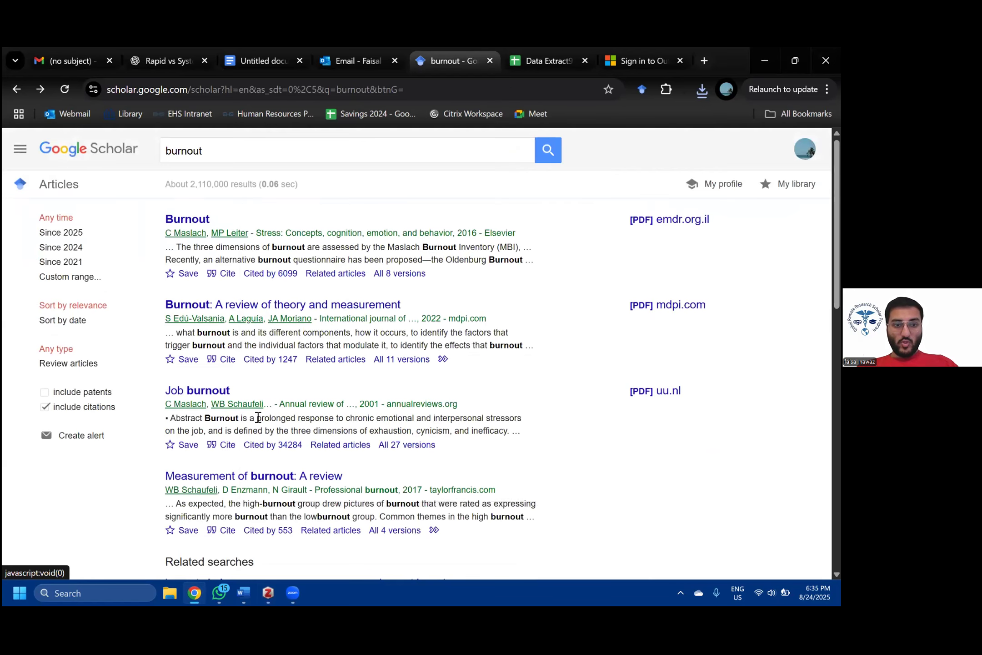
{"action": "scroll", "coordinate": [258, 417], "scroll_direction": "down", "scroll_amount": 2}
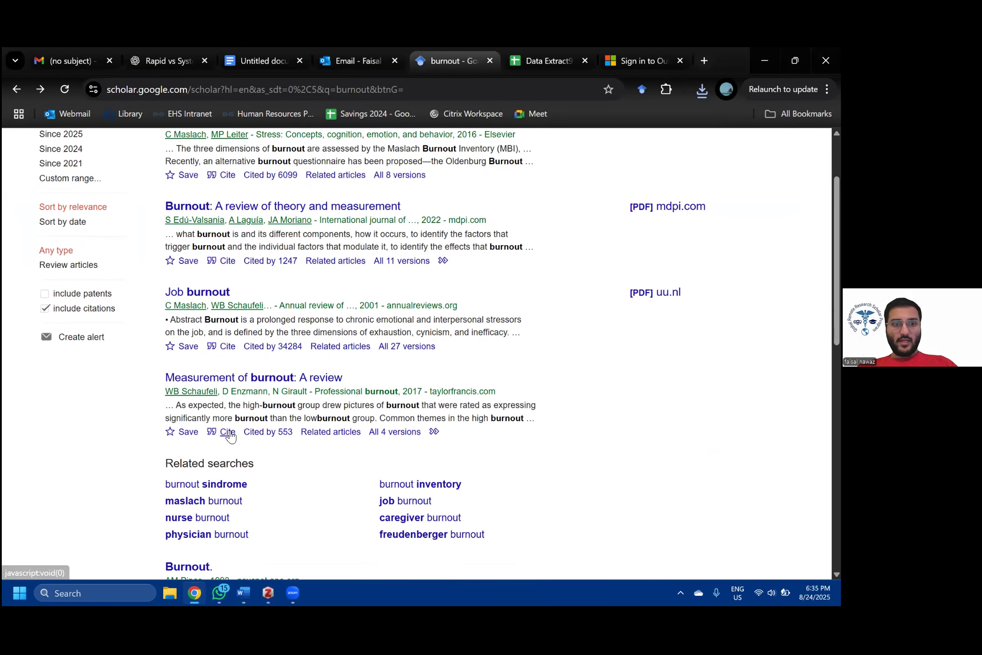
{"action": "left_click", "coordinate": [229, 432]}
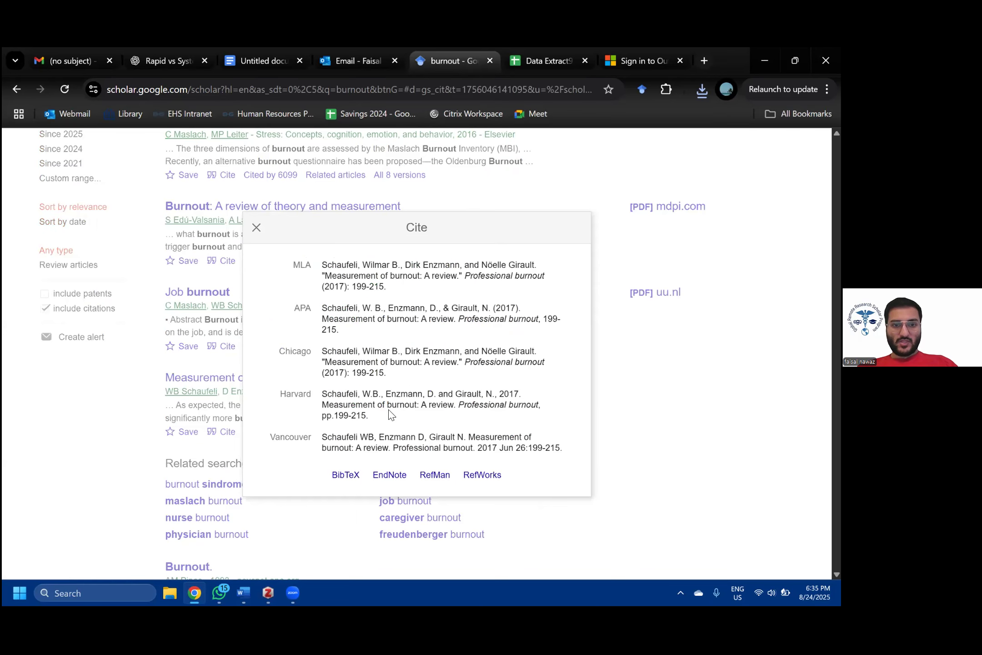
{"action": "left_click", "coordinate": [439, 477]}
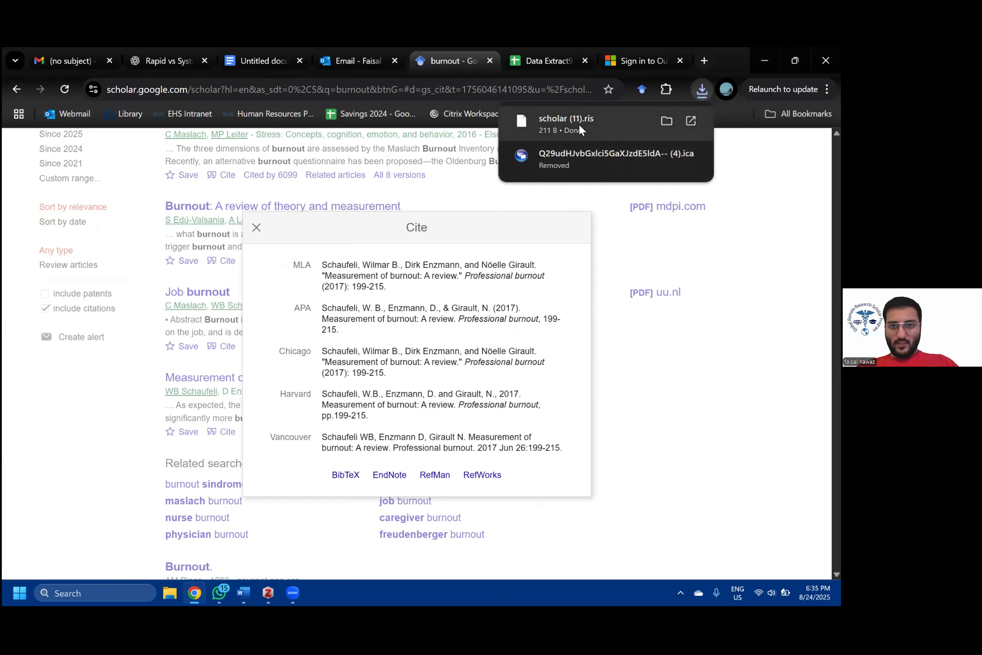
{"action": "left_click", "coordinate": [566, 122]}
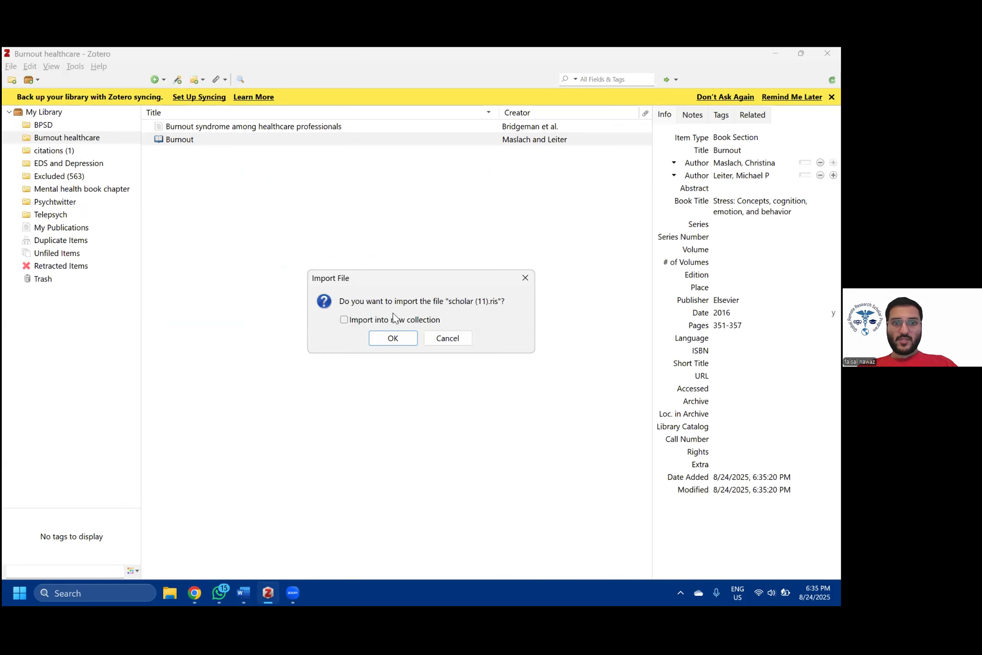
{"action": "left_click", "coordinate": [387, 339]}
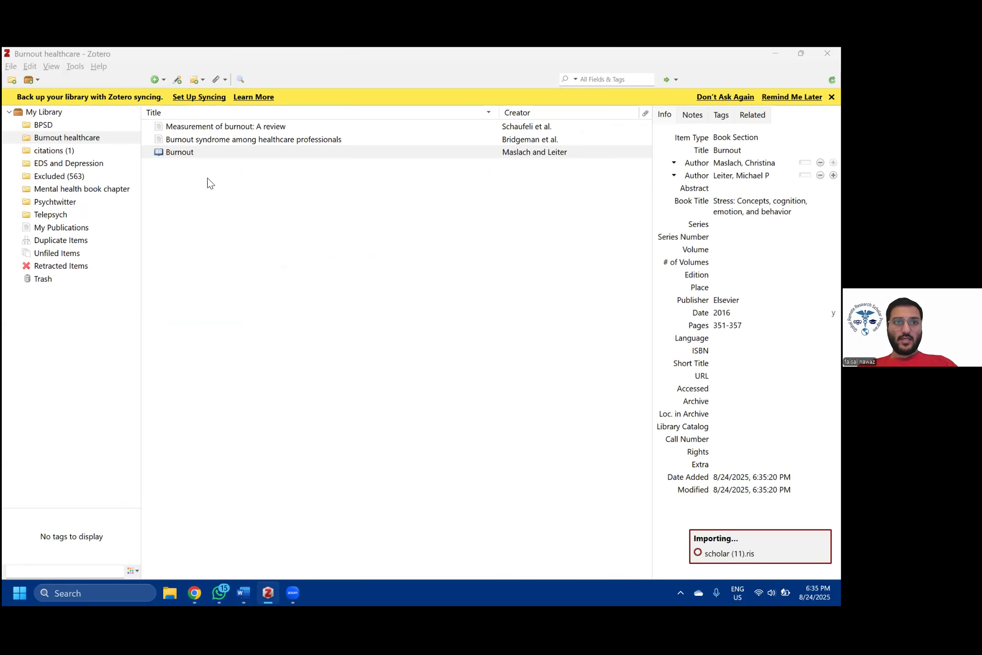
{"action": "left_click", "coordinate": [217, 256]}
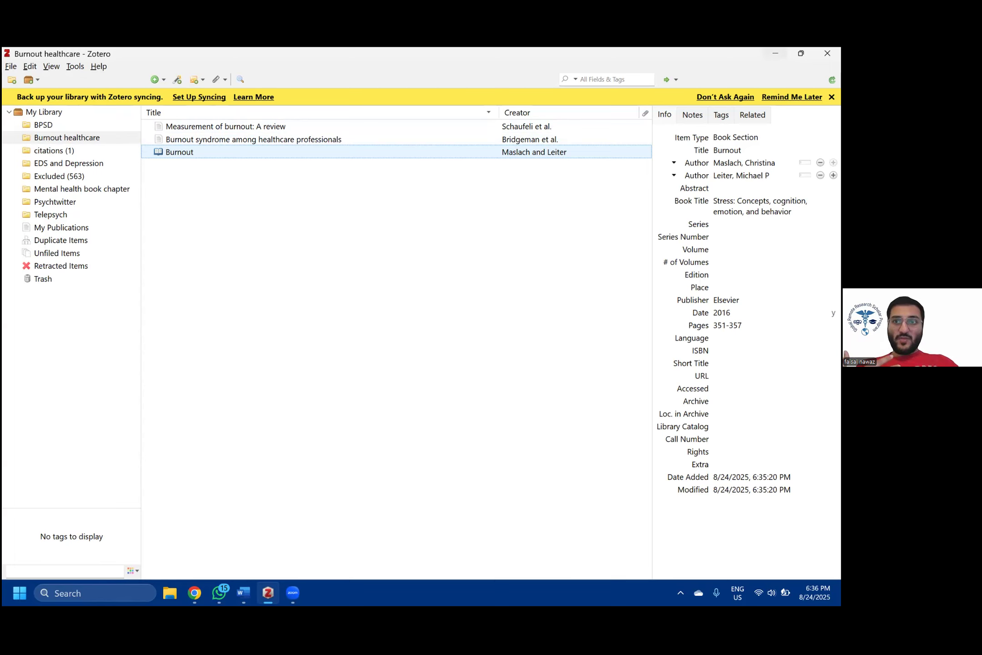
- Switch to the Word document, place the cursor right after "pandemic", and try to insert a Zotero bibliography there
{"action": "key", "text": "alt+Tab"}
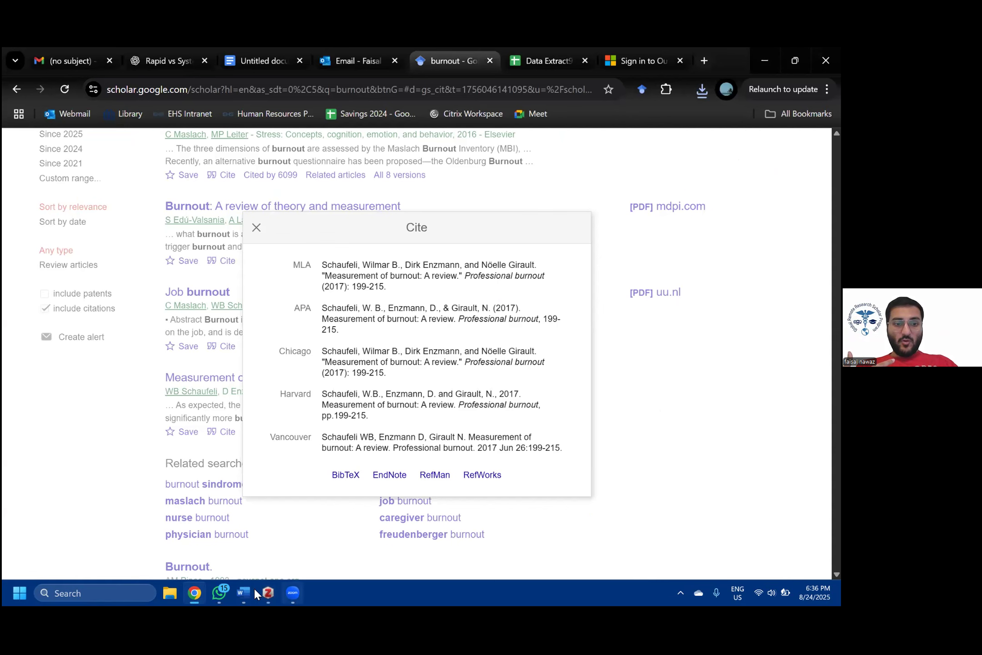
{"action": "mouse_move", "coordinate": [248, 588]}
{"action": "left_click", "coordinate": [284, 548]}
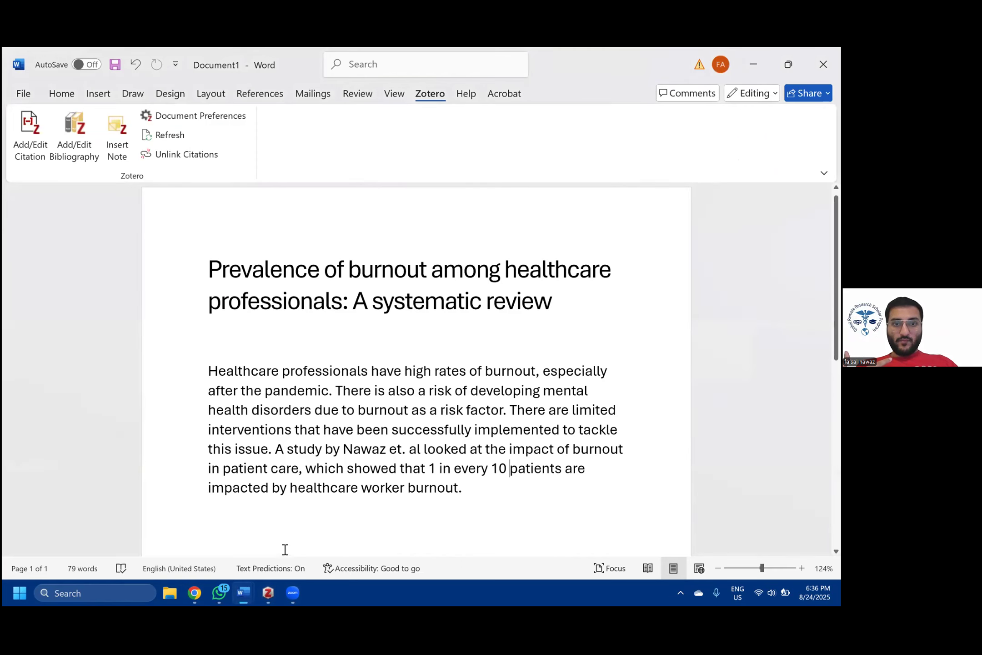
{"action": "left_click", "coordinate": [335, 391]}
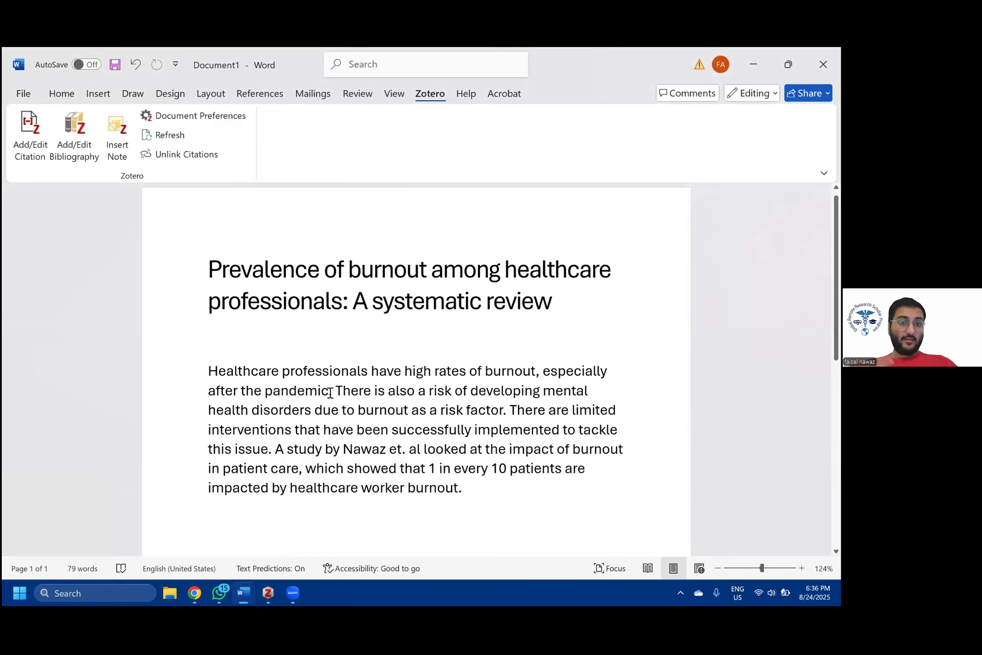
{"action": "left_click", "coordinate": [331, 392]}
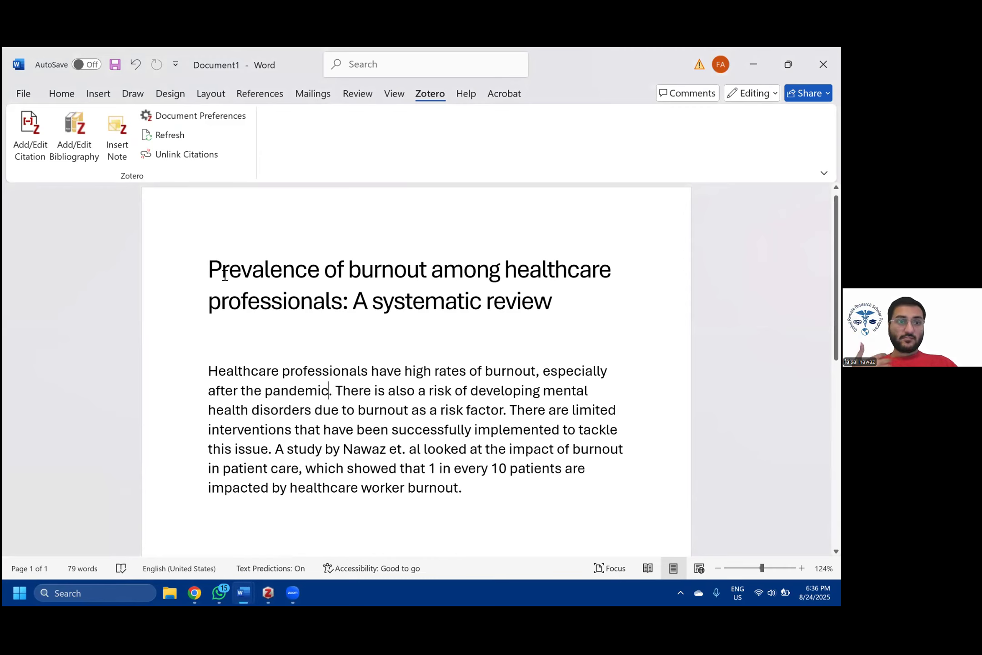
{"action": "left_click", "coordinate": [71, 150]}
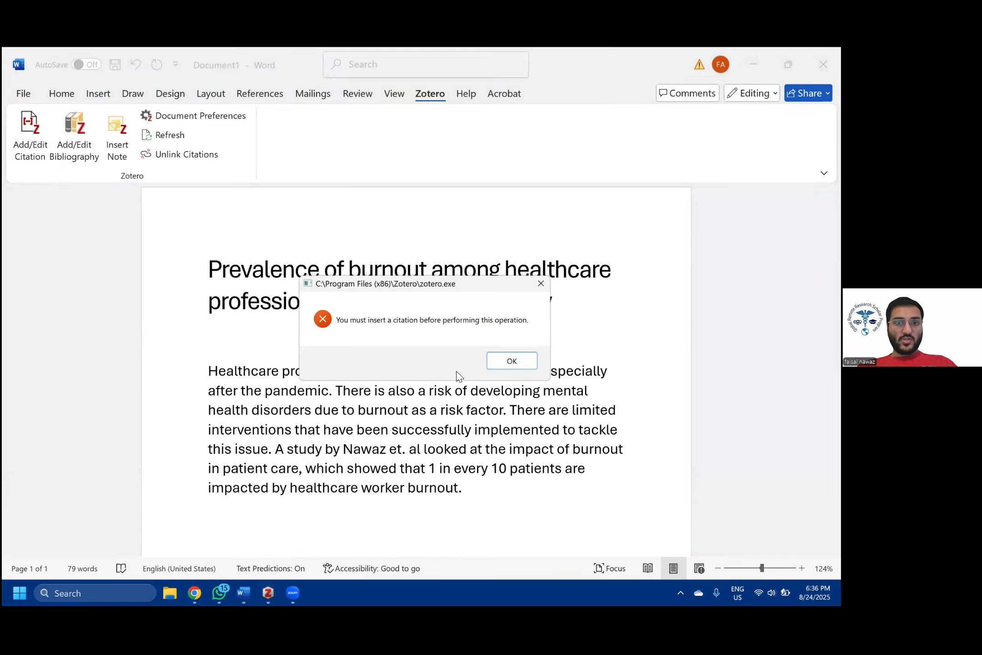
{"action": "left_click", "coordinate": [527, 367]}
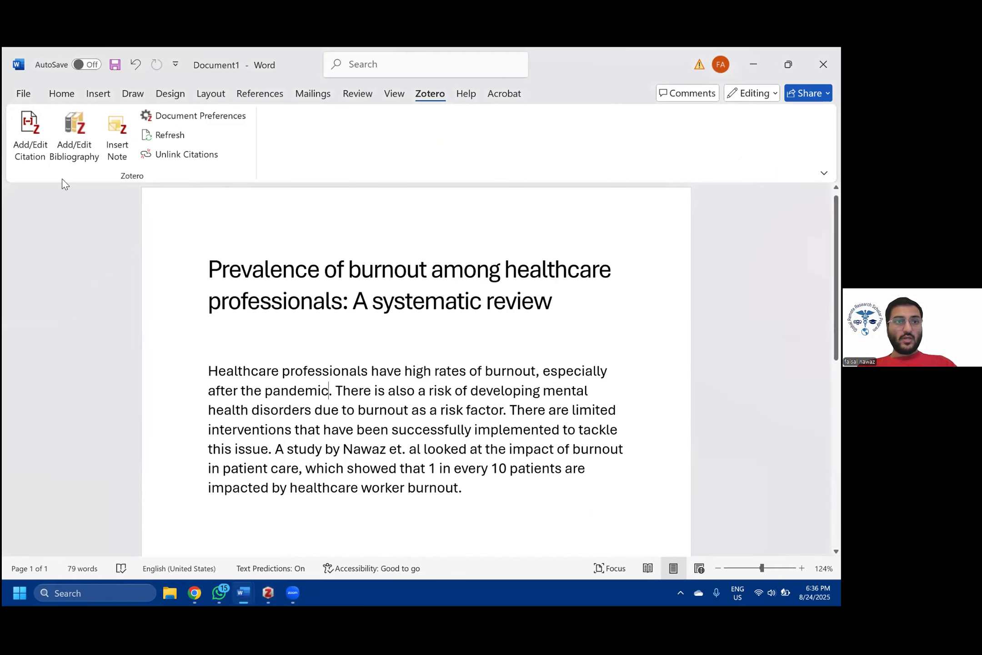
- Start a Zotero citation after "pandemic" and set the document's citation style to American Psychological Association (APA) 7th edition
{"action": "left_click", "coordinate": [32, 153]}
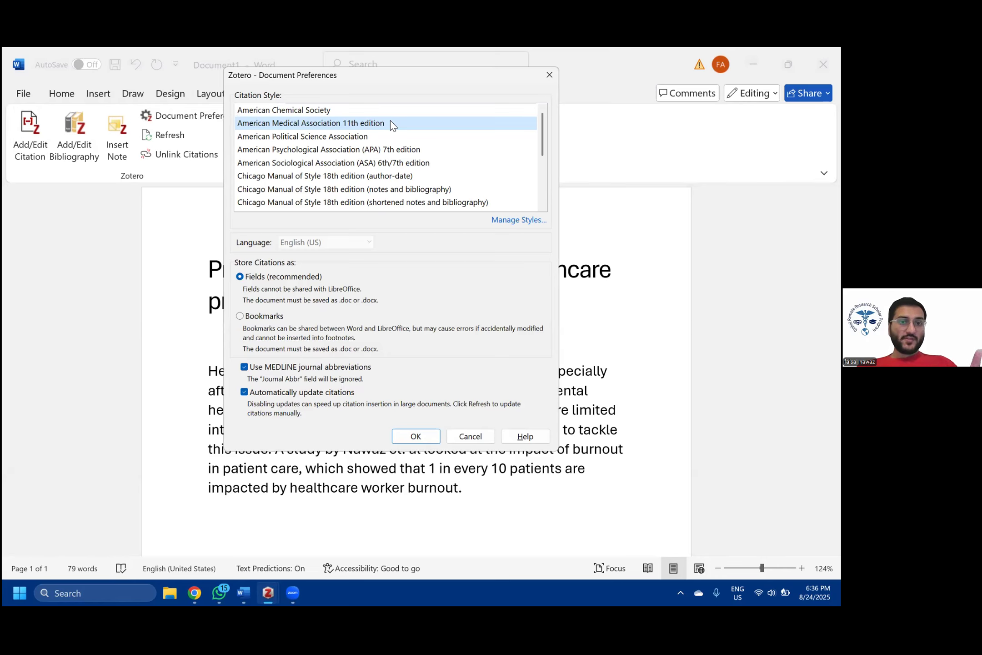
{"action": "scroll", "coordinate": [347, 169], "scroll_direction": "down", "scroll_amount": 3}
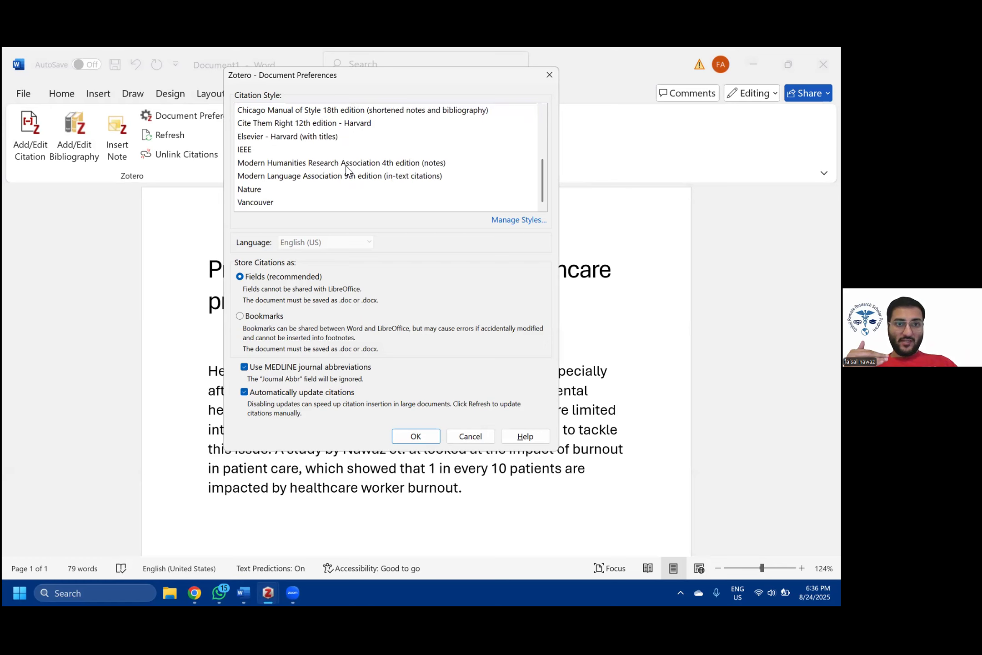
{"action": "scroll", "coordinate": [347, 169], "scroll_direction": "up", "scroll_amount": 3}
{"action": "scroll", "coordinate": [346, 169], "scroll_direction": "down", "scroll_amount": 3}
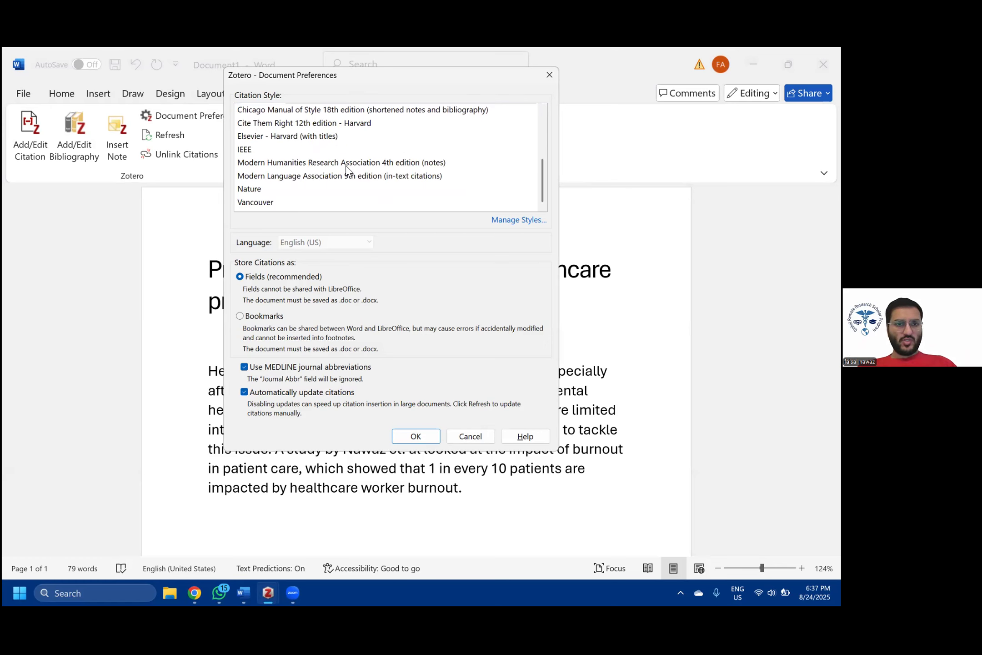
{"action": "scroll", "coordinate": [347, 170], "scroll_direction": "up", "scroll_amount": 3}
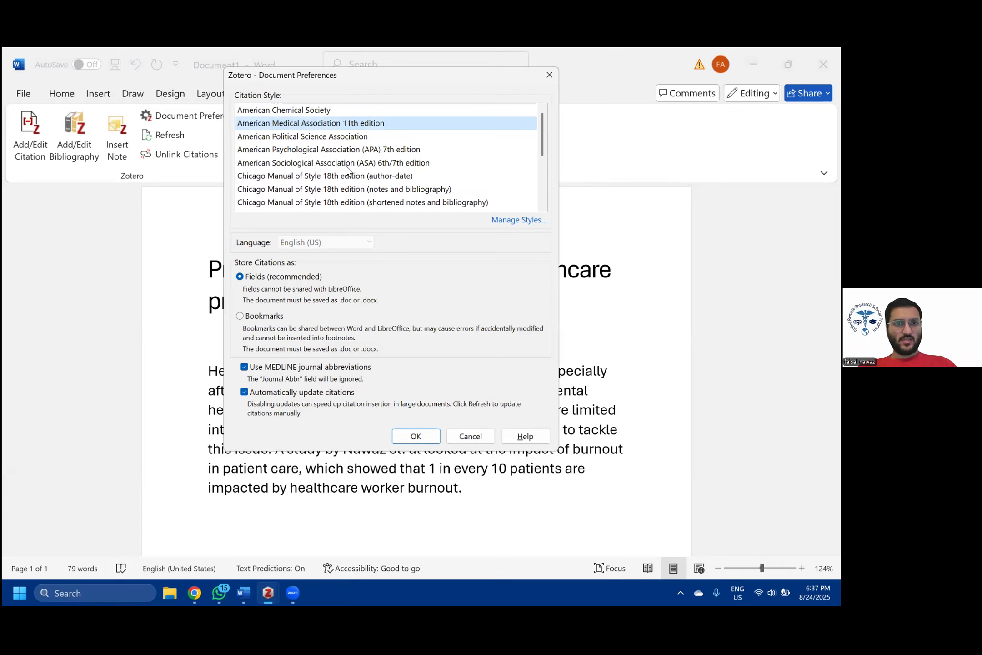
{"action": "left_click", "coordinate": [305, 151]}
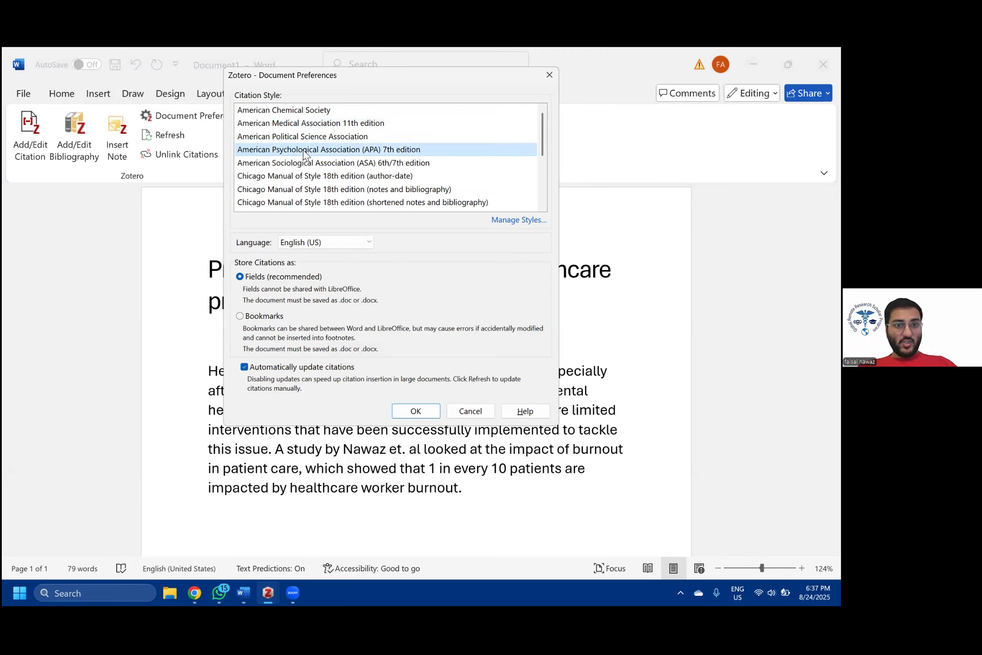
{"action": "left_click", "coordinate": [414, 411]}
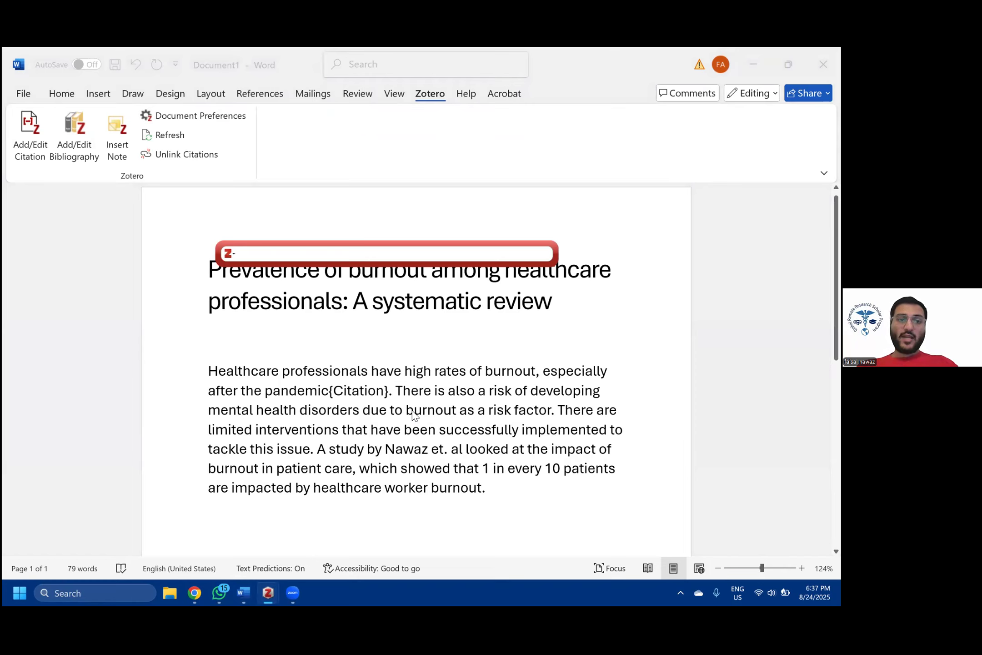
- Find the 2018 article "Burnout syndrome among healthcare professionals" by its first author's name and insert it as the citation after "pandemic"
{"action": "type", "text": "burno"}
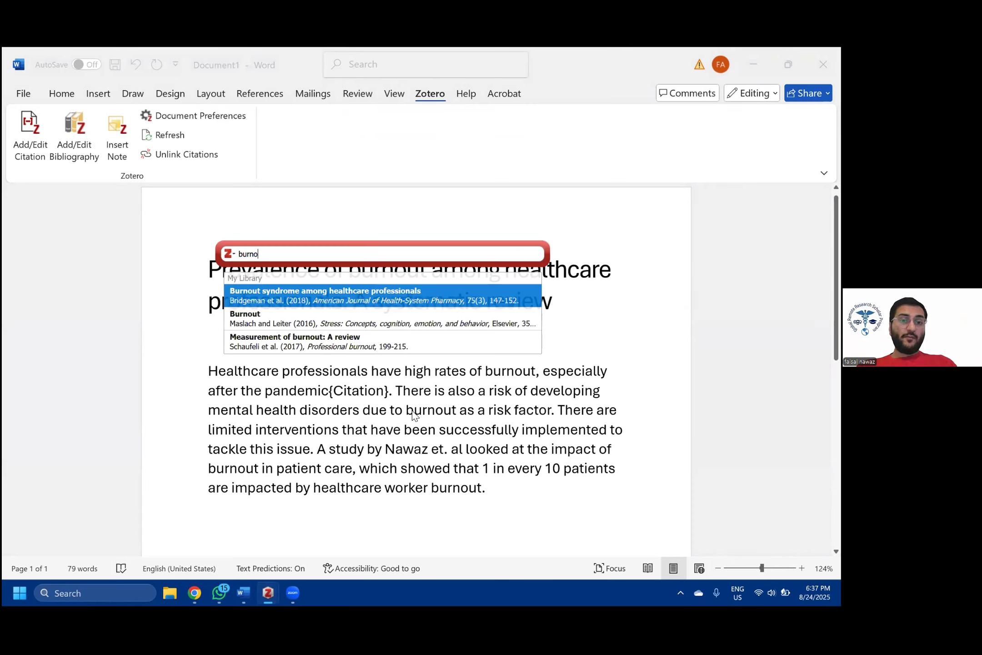
{"action": "key", "text": "BackSpace"}
{"action": "key", "text": "BackSpace"}
{"action": "key", "text": "BackSpace"}
{"action": "key", "text": "BackSpace"}
{"action": "key", "text": "BackSpace"}
{"action": "type", "text": "bridg"}
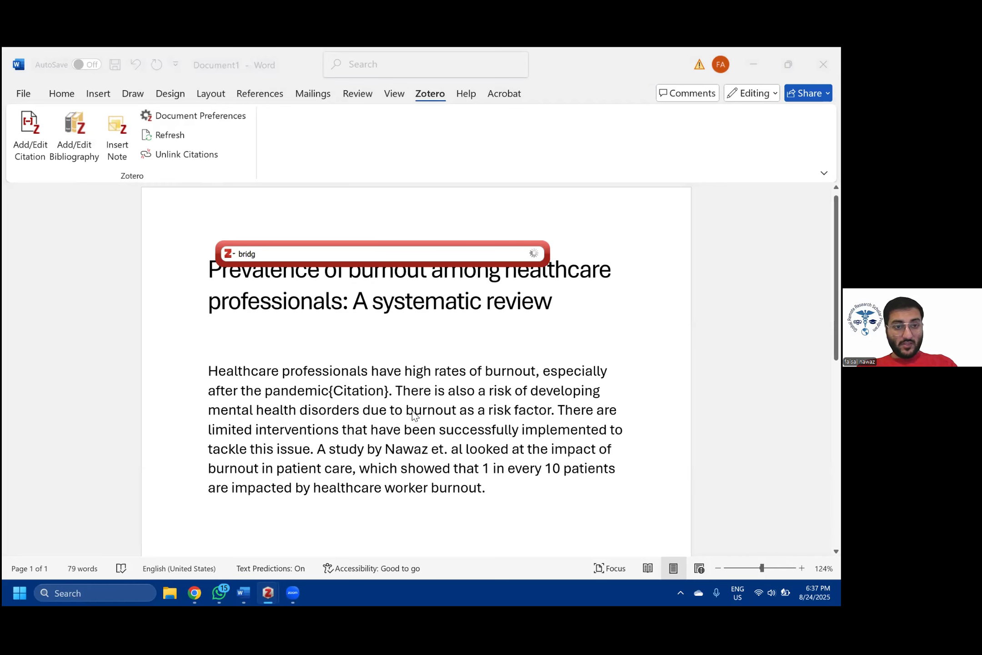
{"action": "type", "text": "e"}
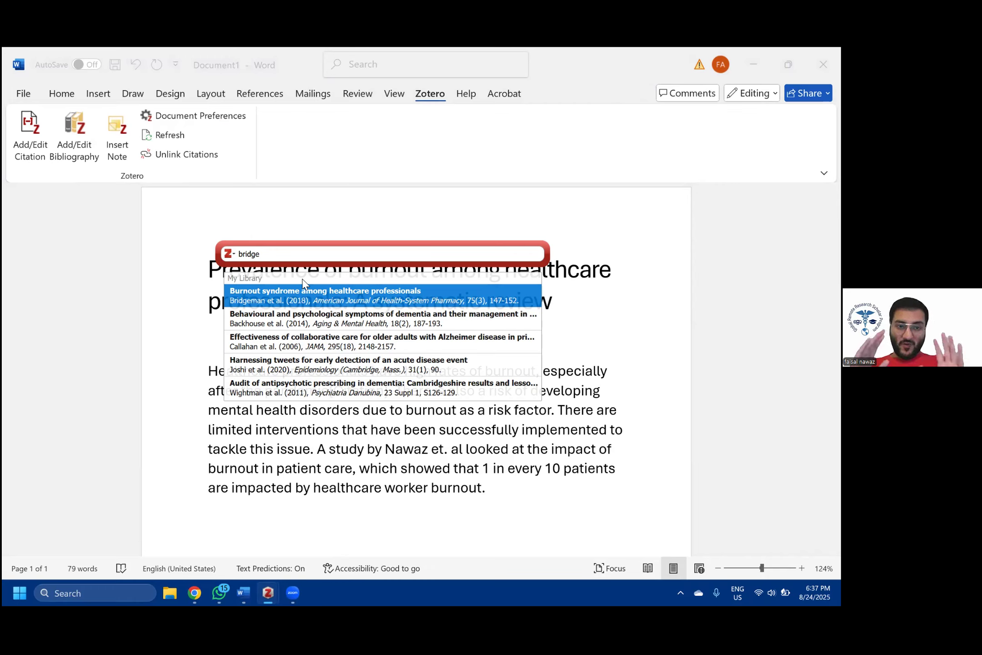
{"action": "left_click", "coordinate": [277, 294]}
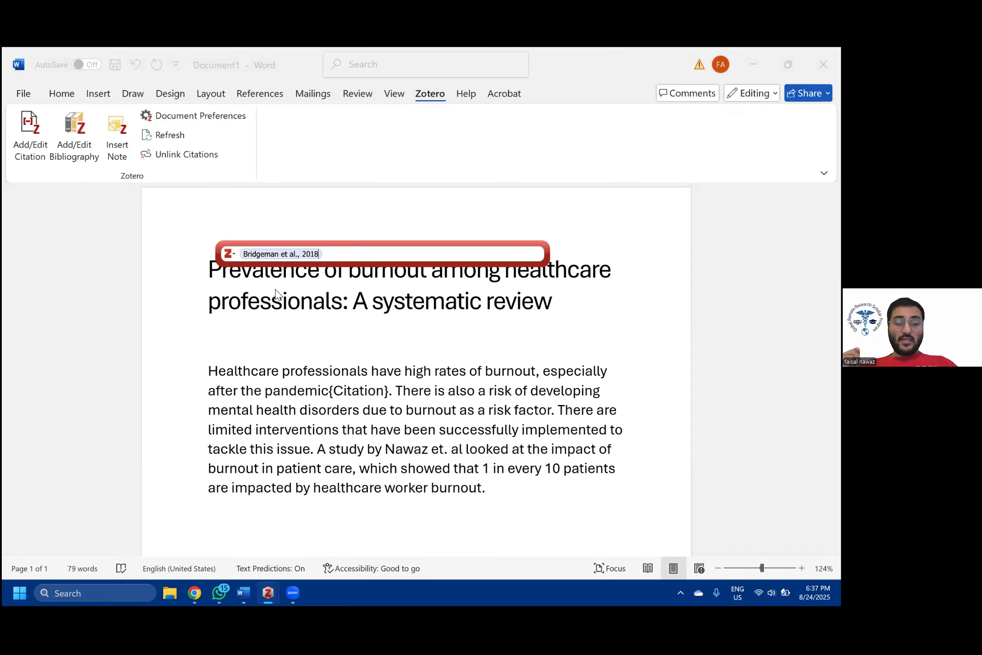
{"action": "key", "text": "Return"}
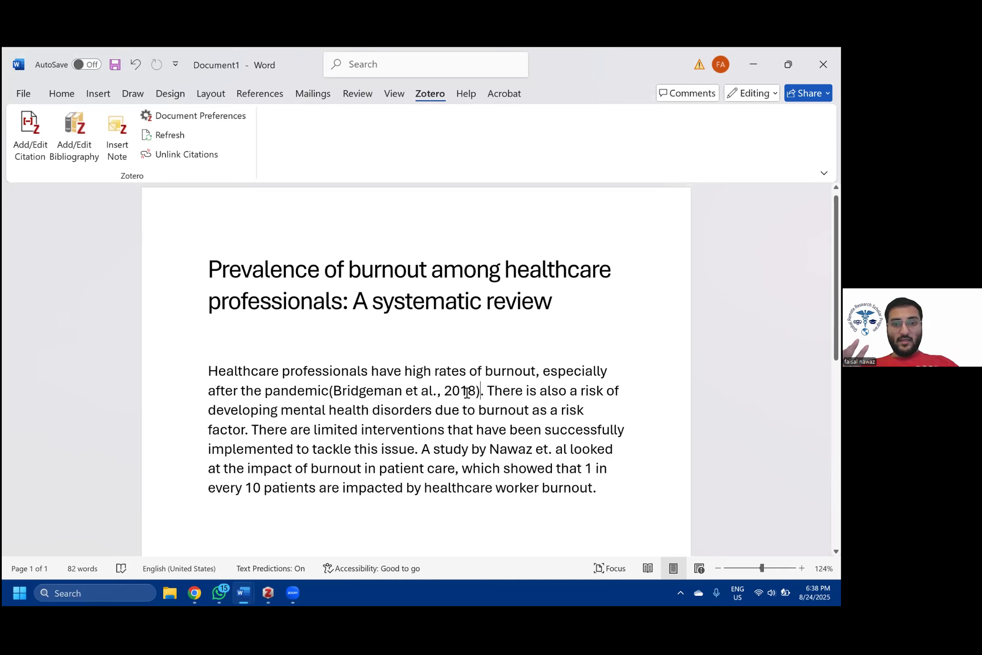
- Place the cursor right after "factor", before the full stop that ends the paragraph's second sentence
{"action": "scroll", "coordinate": [467, 392], "scroll_direction": "down", "scroll_amount": 1}
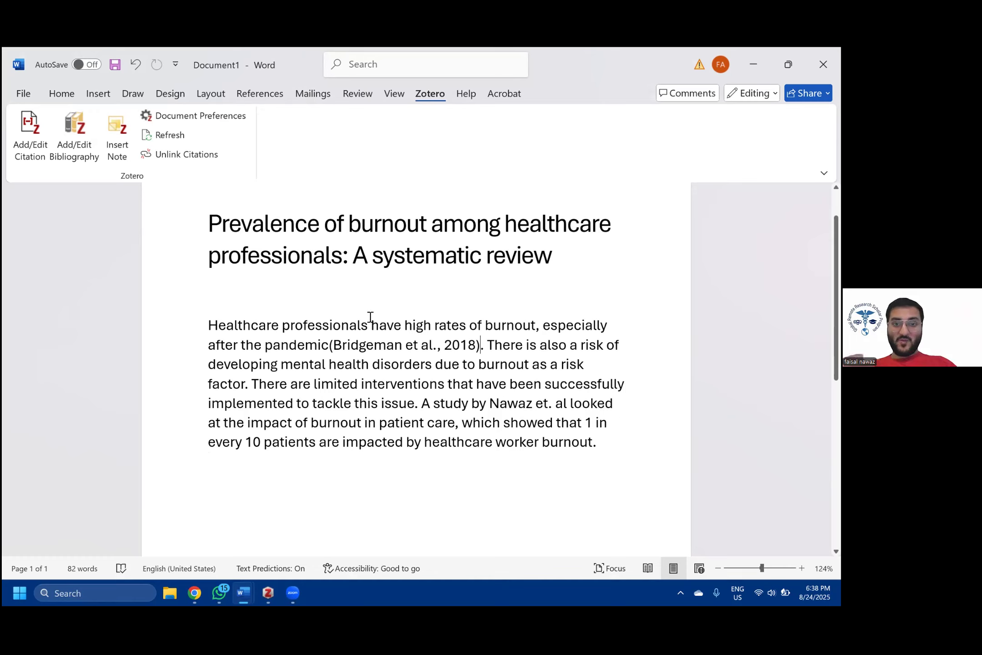
{"action": "left_click", "coordinate": [246, 386]}
{"action": "type", "text": "."}
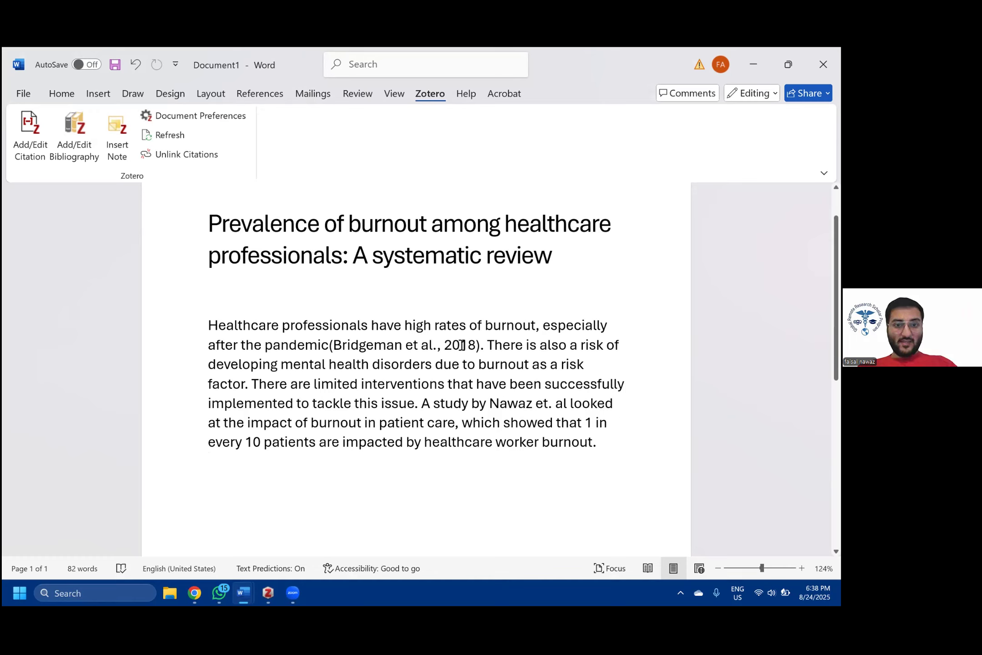
{"action": "key", "text": "BackSpace"}
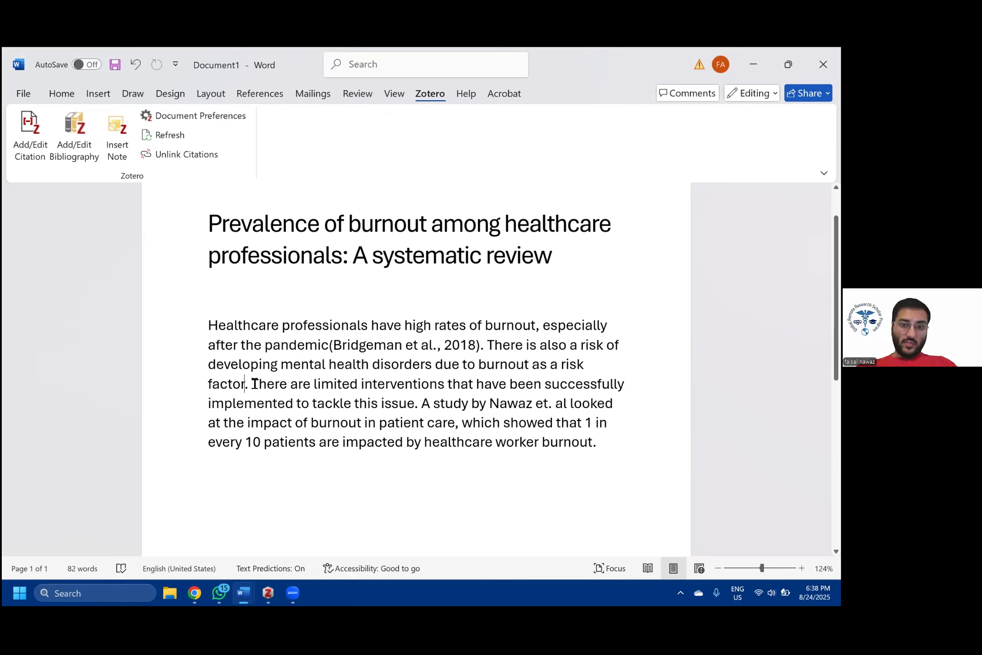